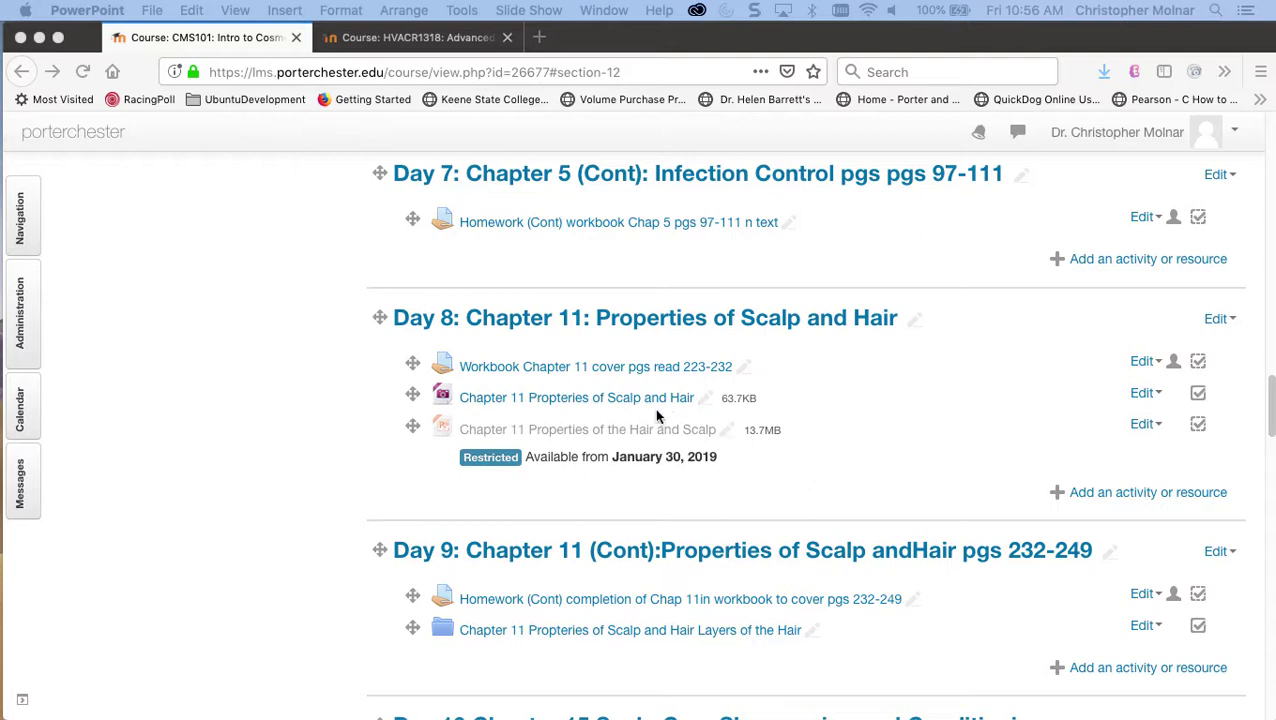
# - Download the Chapter 11 Properties of the Hair and Scalp deck from the course and open it in PowerPoint
pyautogui.click(404, 452)
pyautogui.click(497, 429)
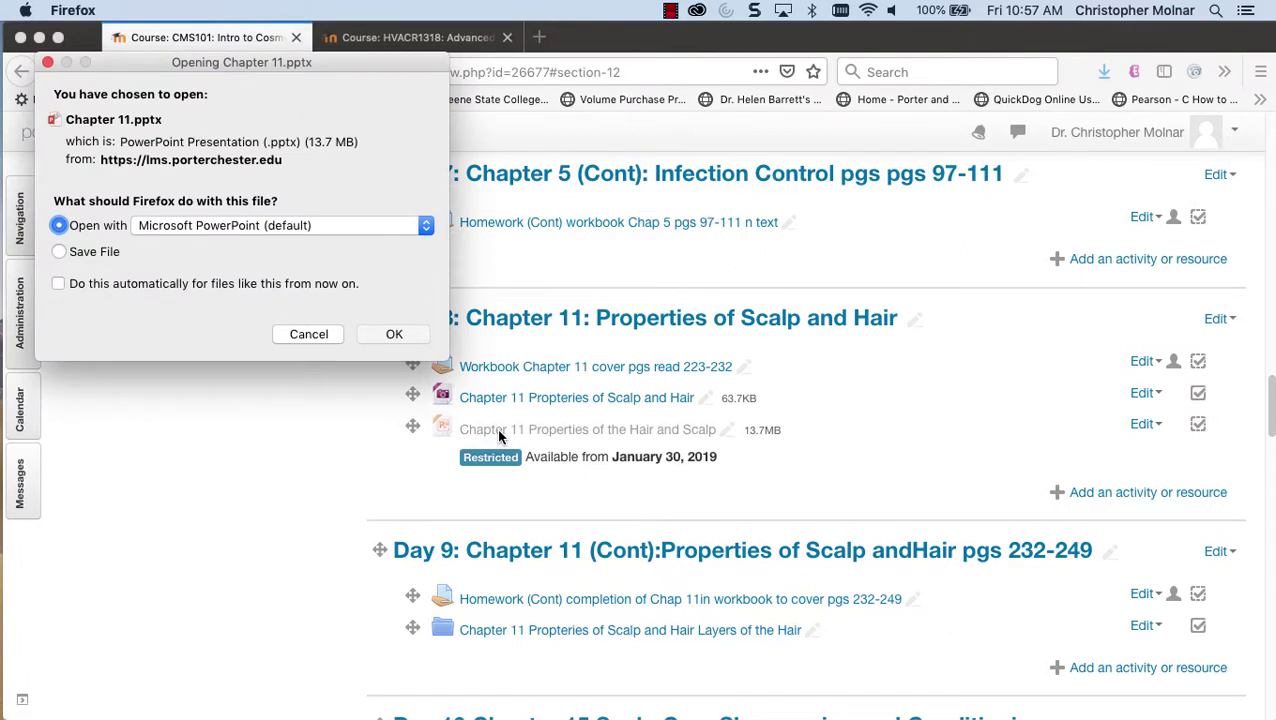
pyautogui.click(386, 334)
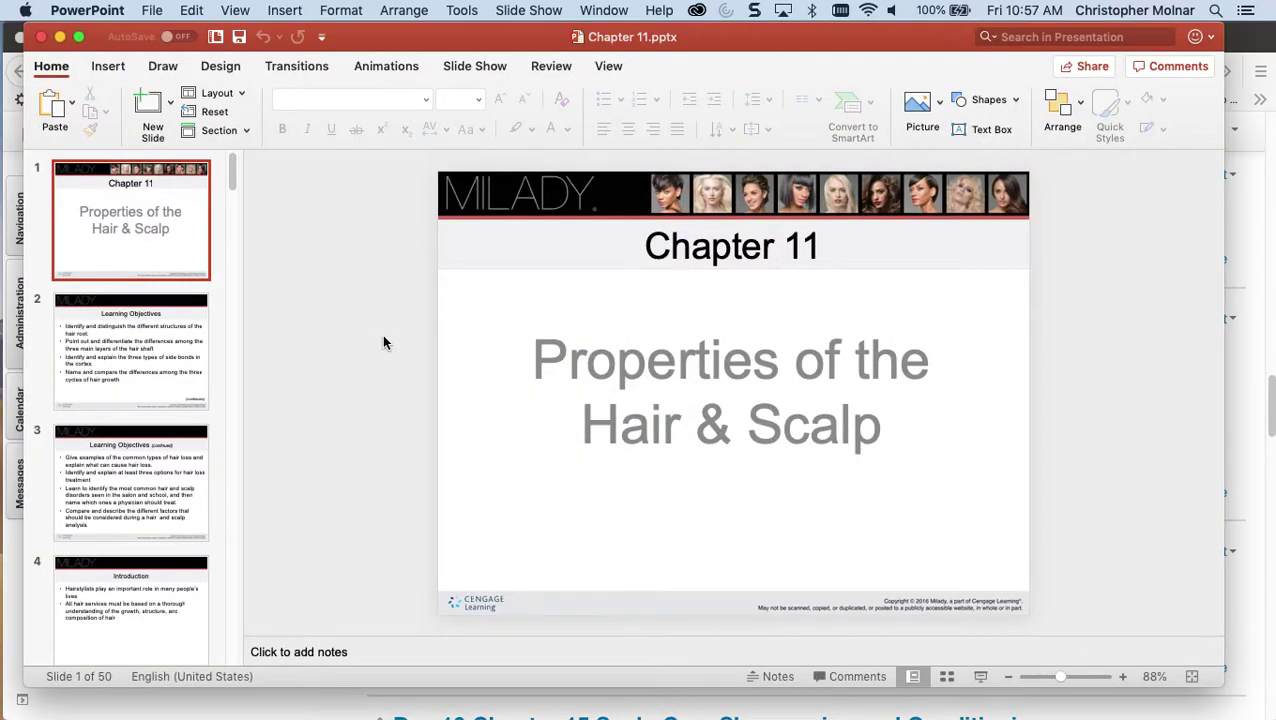
# - Maximize the Chapter 11.pptx window and select all 50 slides in the thumbnail pane
pyautogui.doubleClick(403, 43)
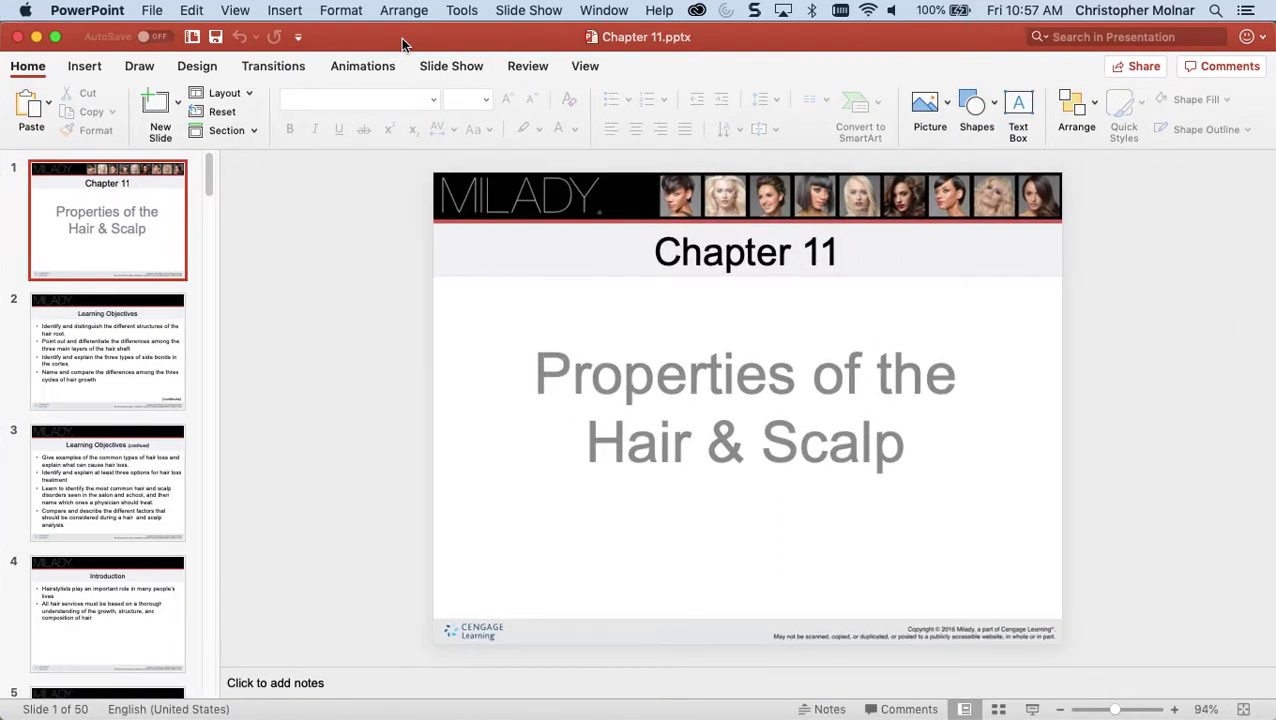
pyautogui.click(69, 249)
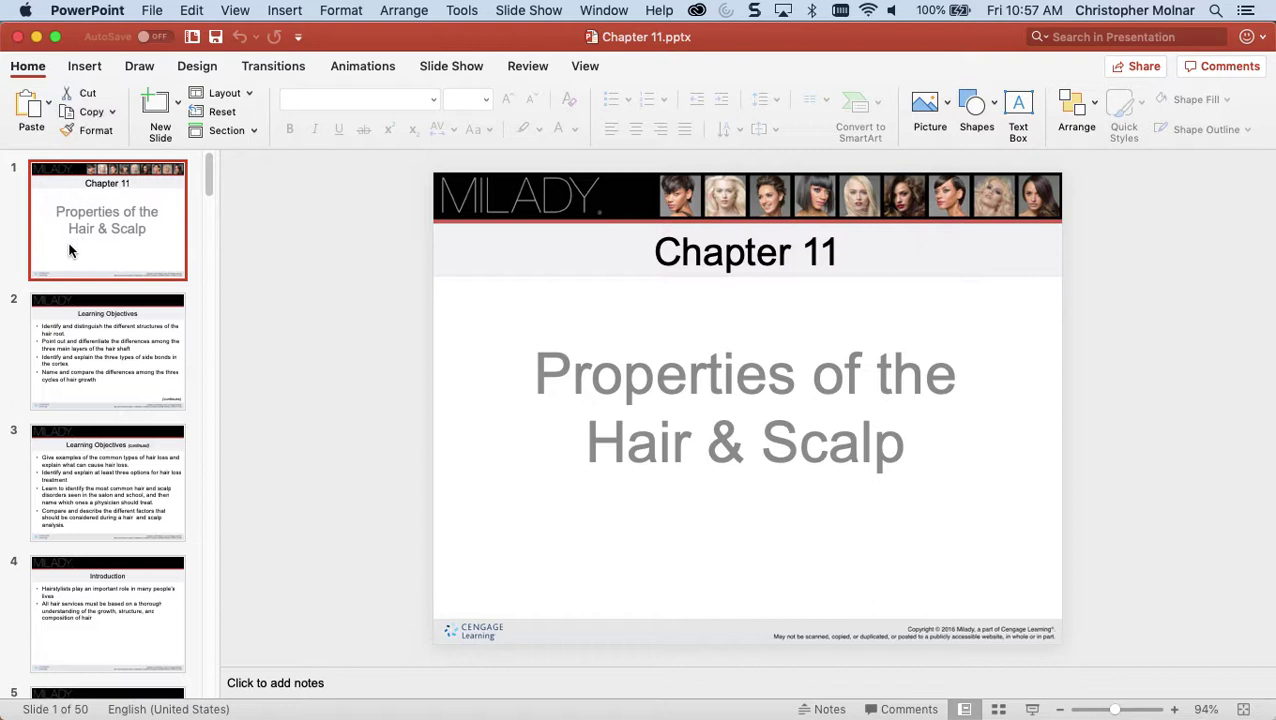
pyautogui.press('super+a')
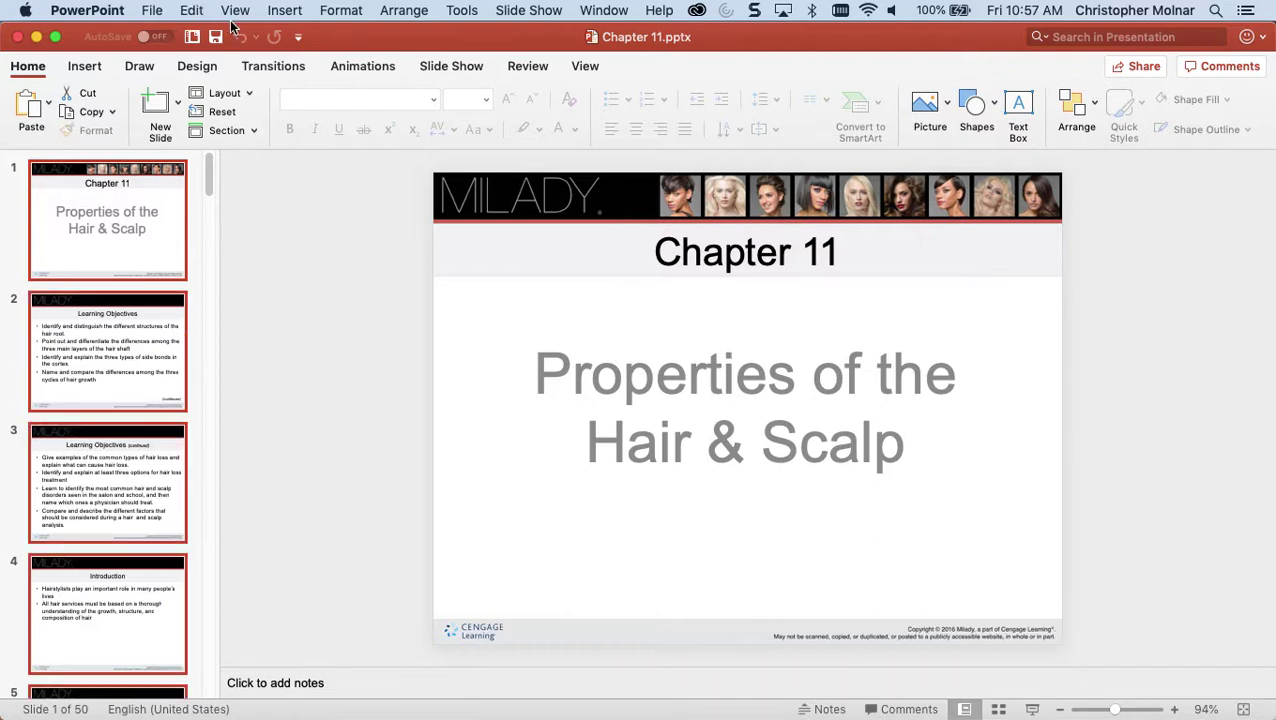
pyautogui.click(192, 11)
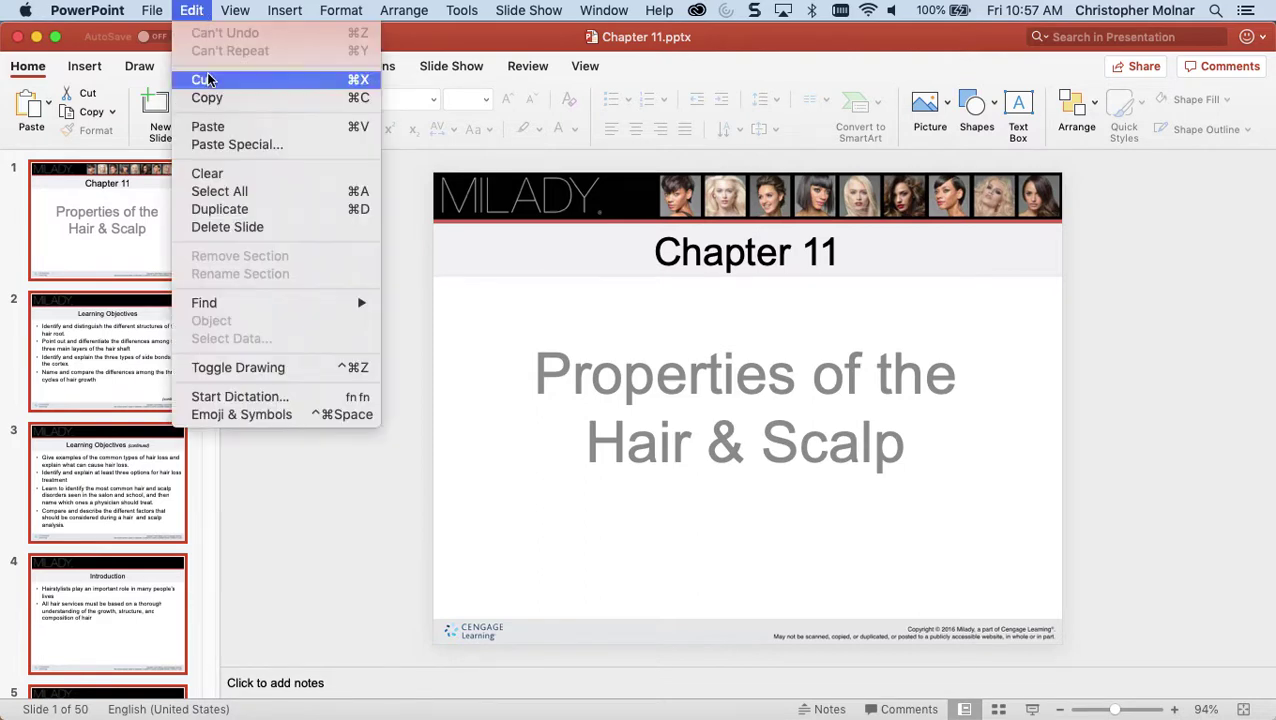
pyautogui.click(218, 196)
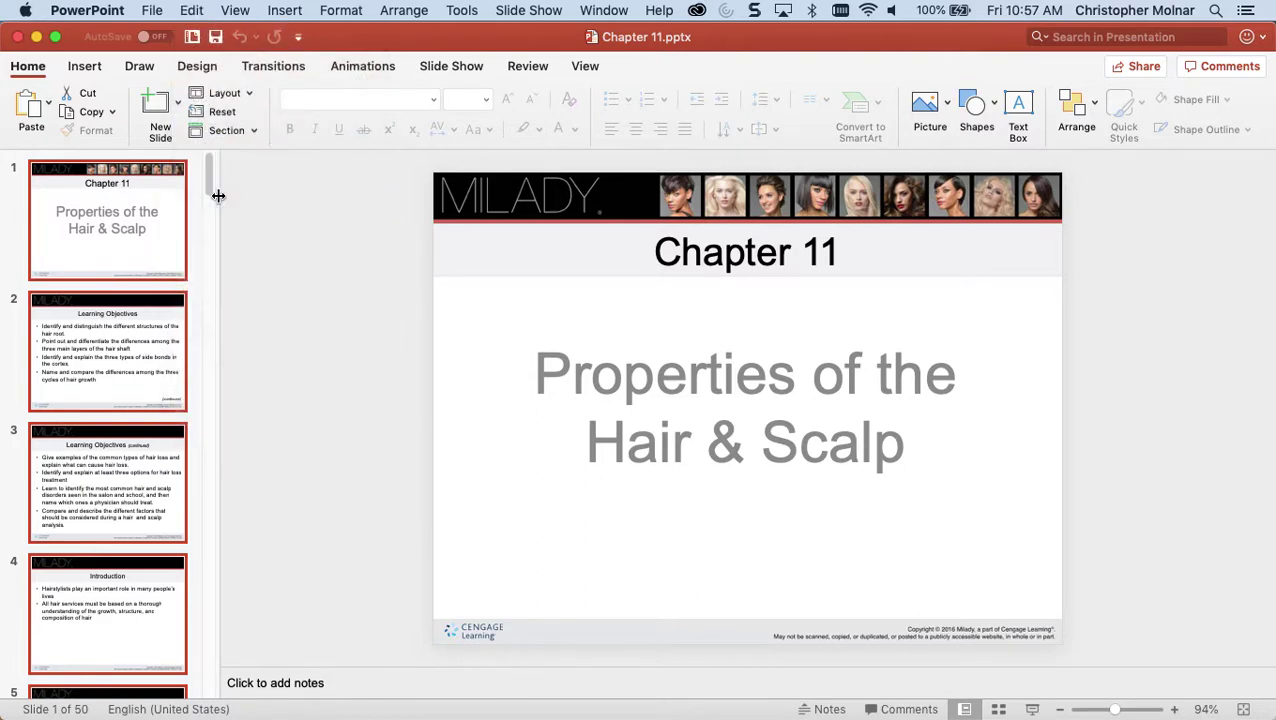
pyautogui.click(192, 11)
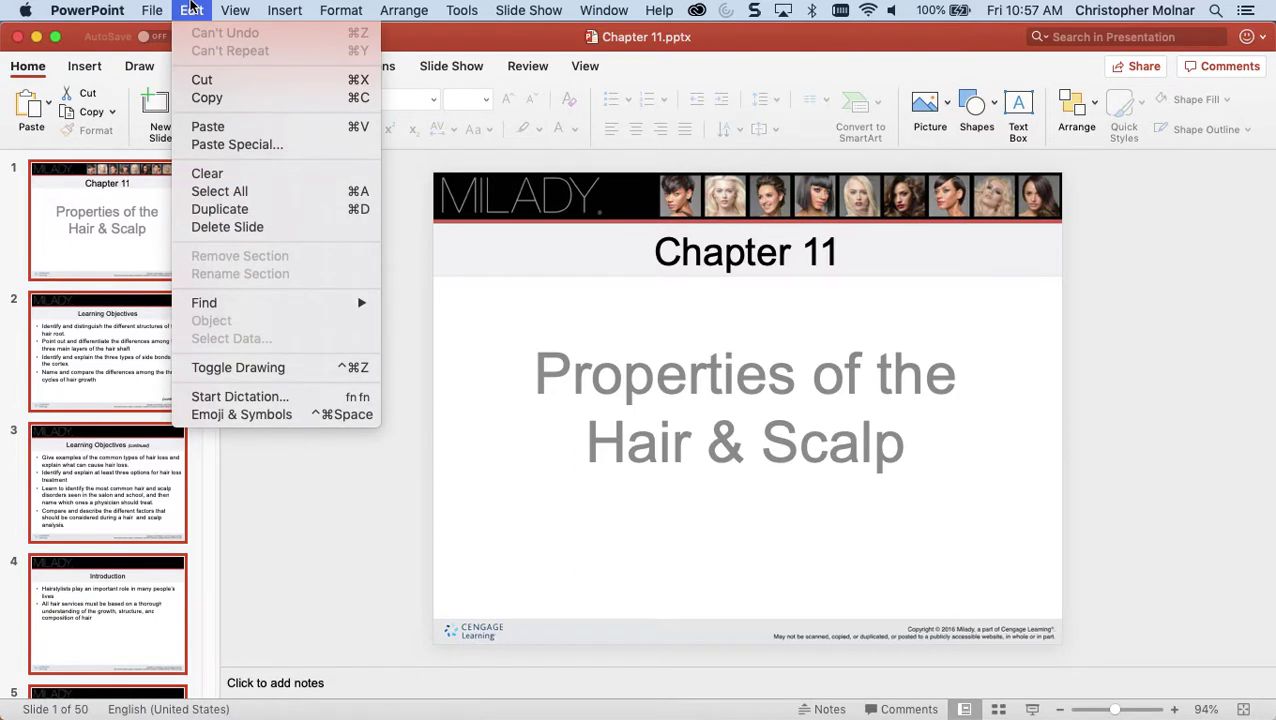
pyautogui.click(105, 265)
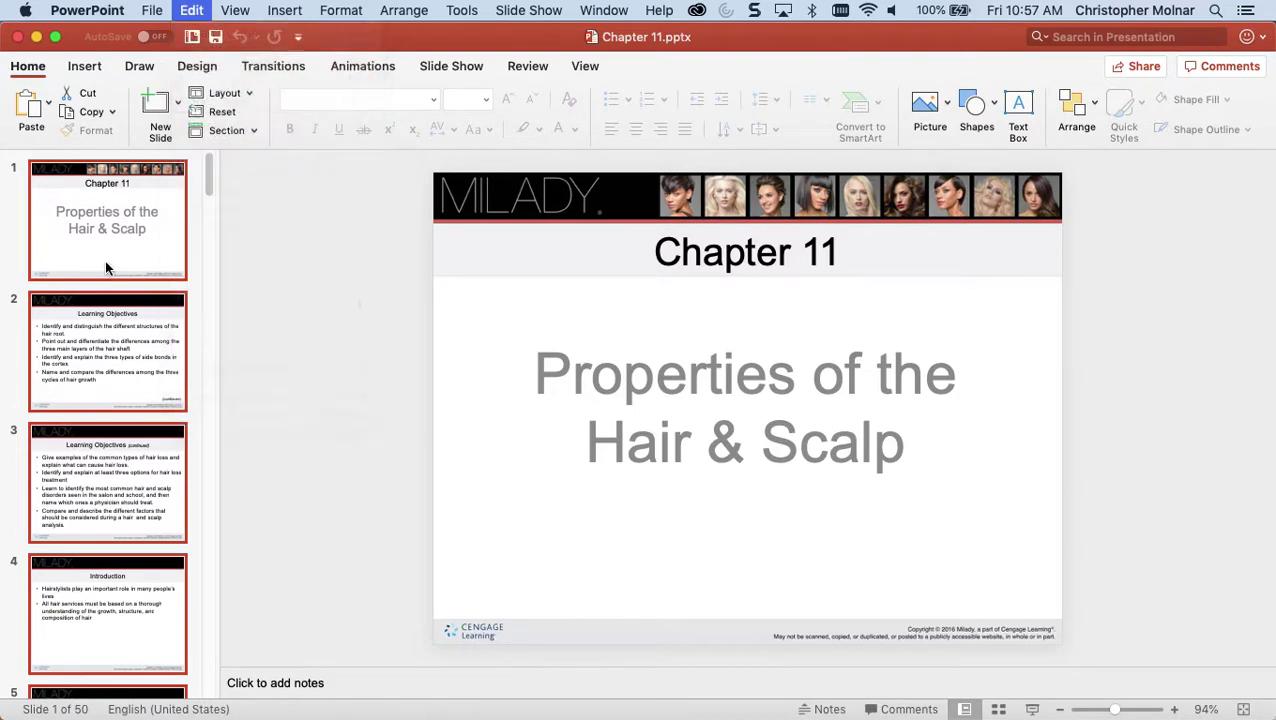
# - Copy the selected Chapter 11 slides with Edit > Copy
pyautogui.scroll(-5, 105, 265)
pyautogui.scroll(-5, 105, 260)
pyautogui.scroll(2, 105, 260)
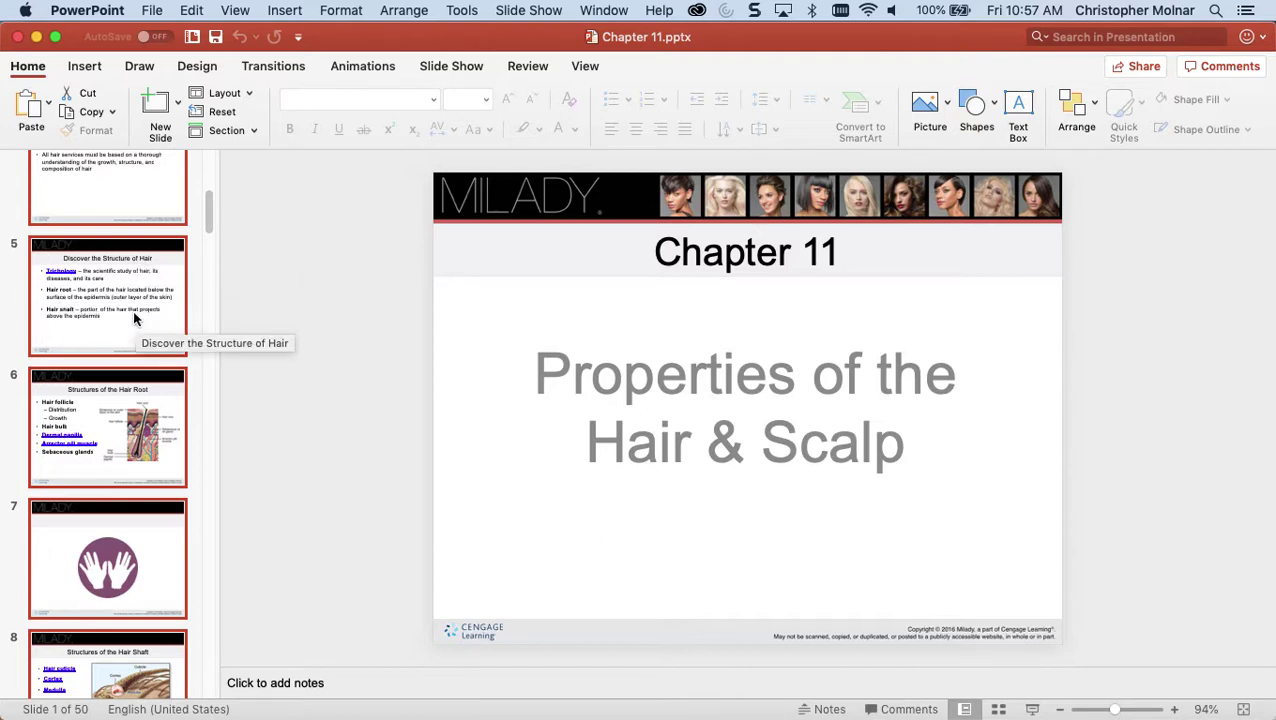
pyautogui.click(192, 11)
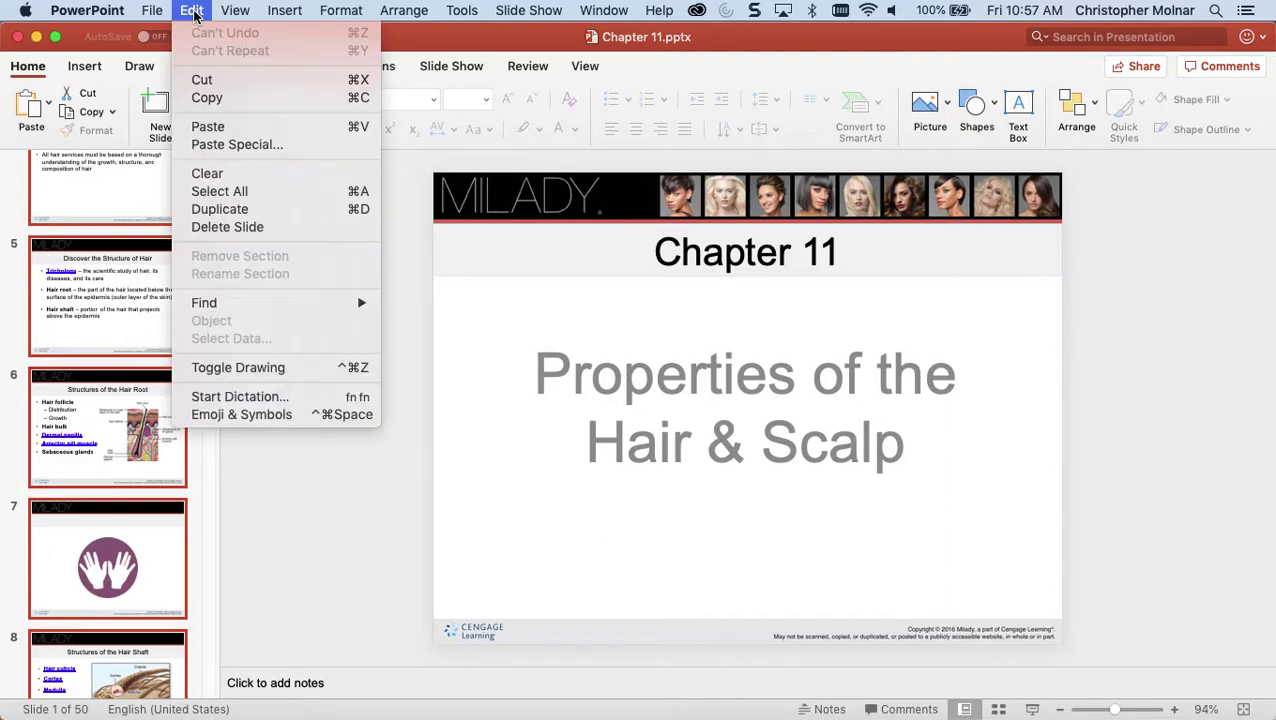
pyautogui.click(194, 100)
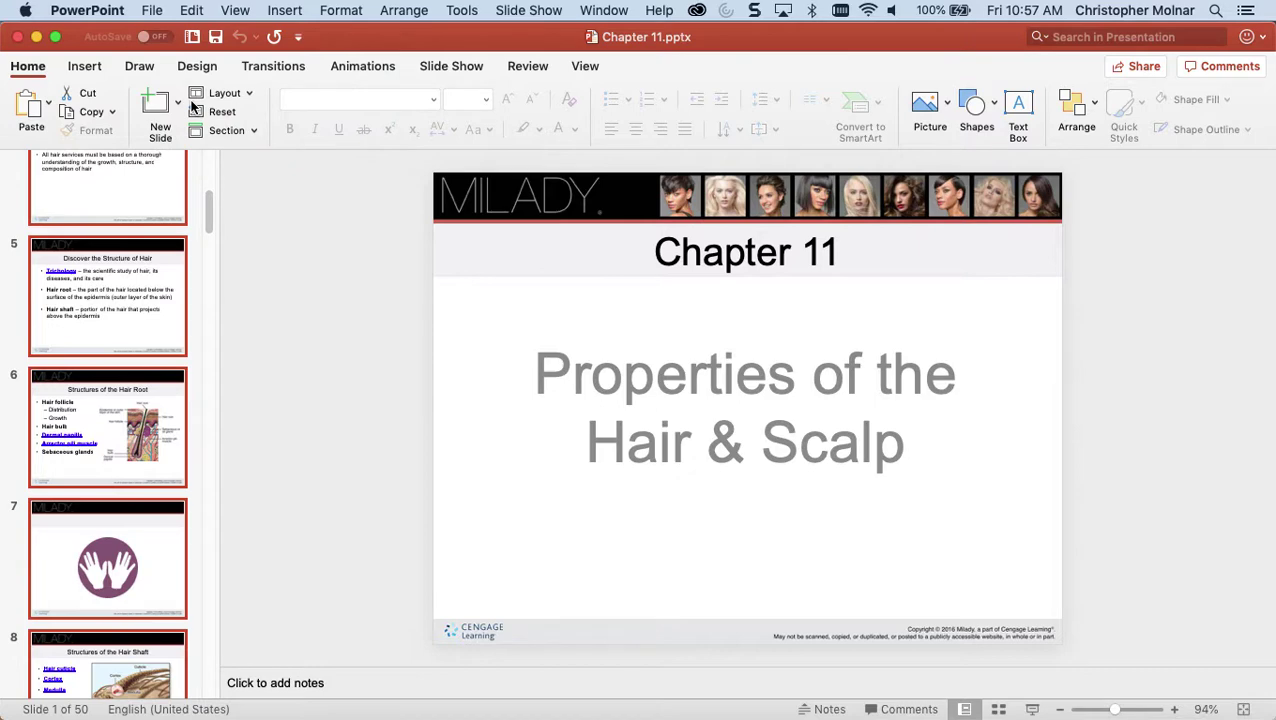
# - Create a new maximized presentation from the YTI-PCI_Official PPT Template
pyautogui.click(152, 11)
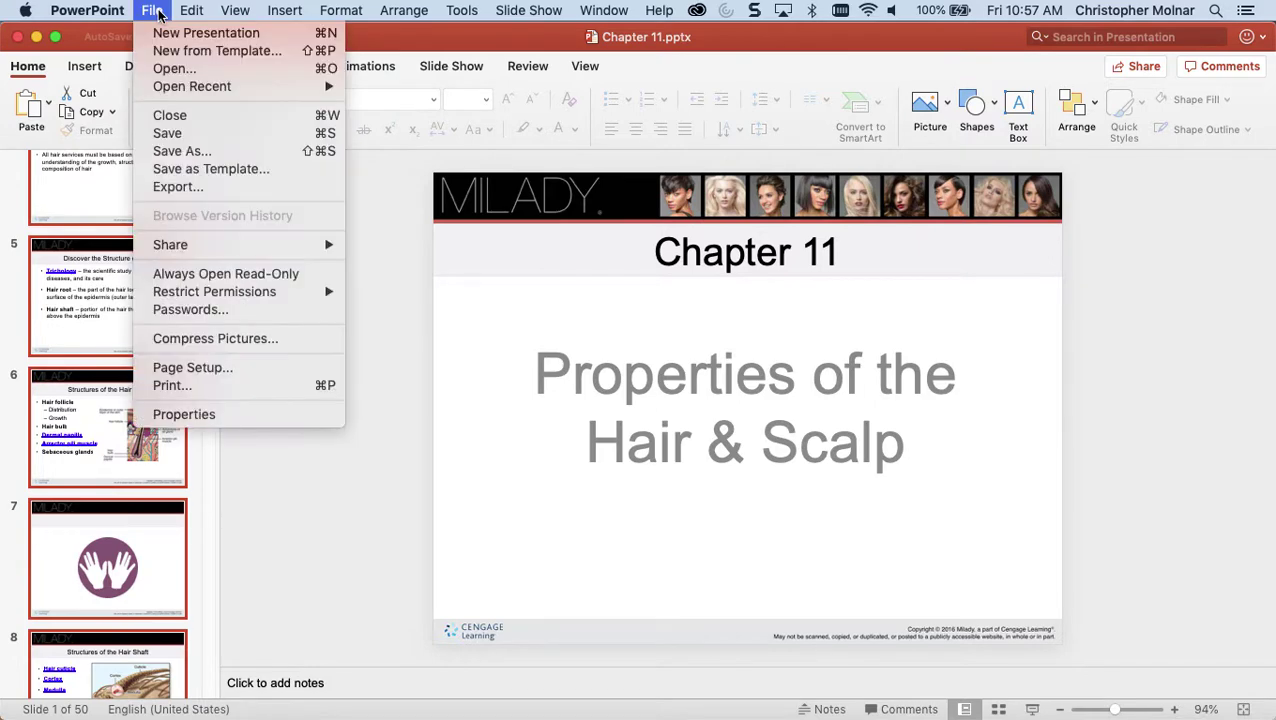
pyautogui.click(166, 50)
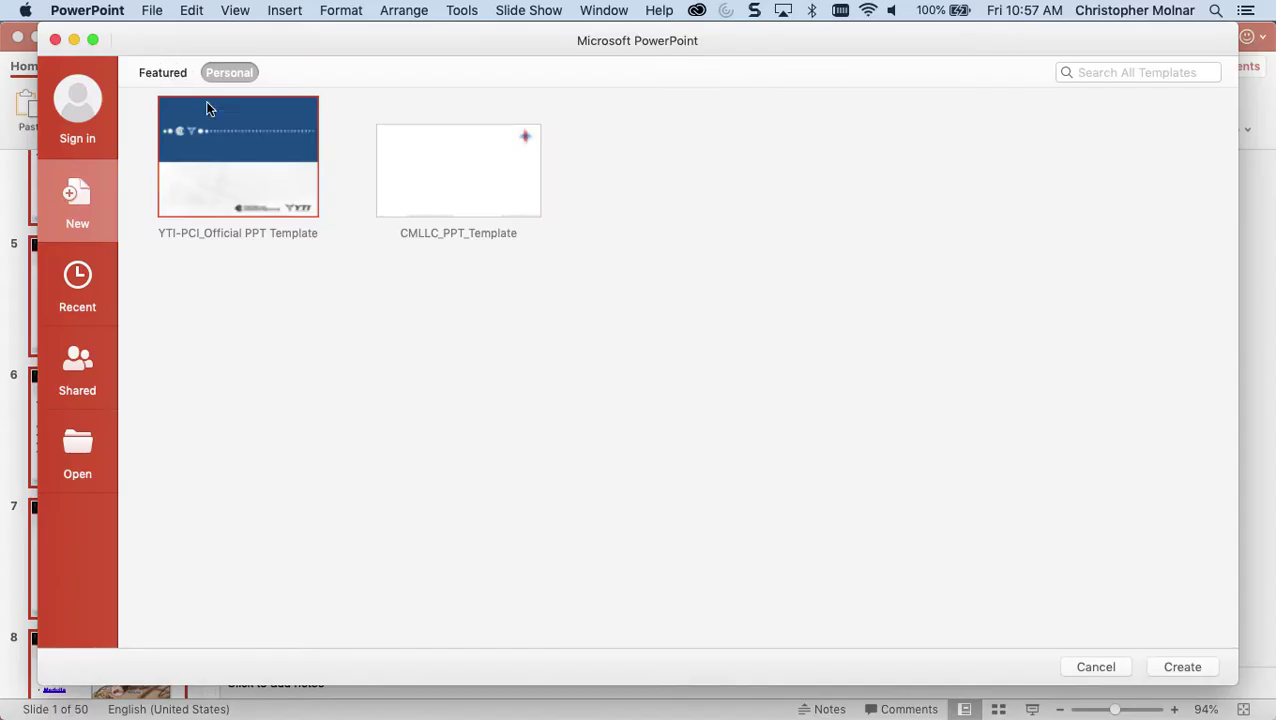
pyautogui.doubleClick(234, 148)
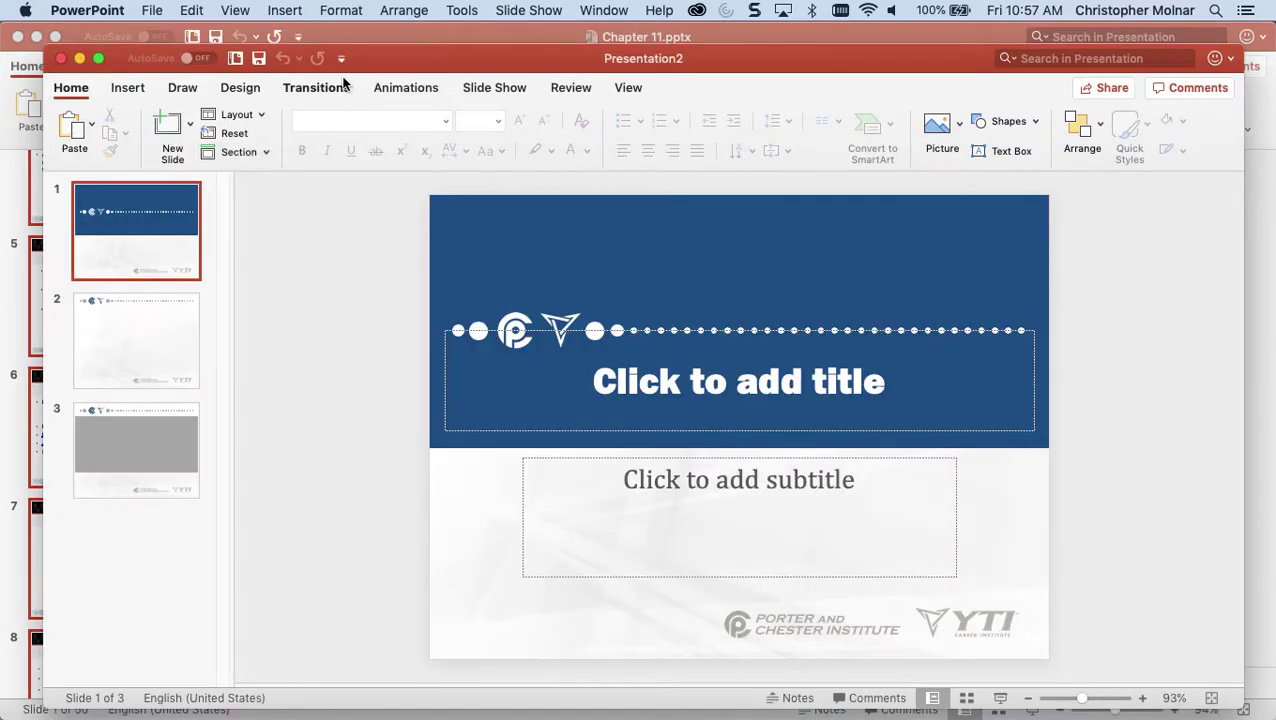
pyautogui.doubleClick(379, 59)
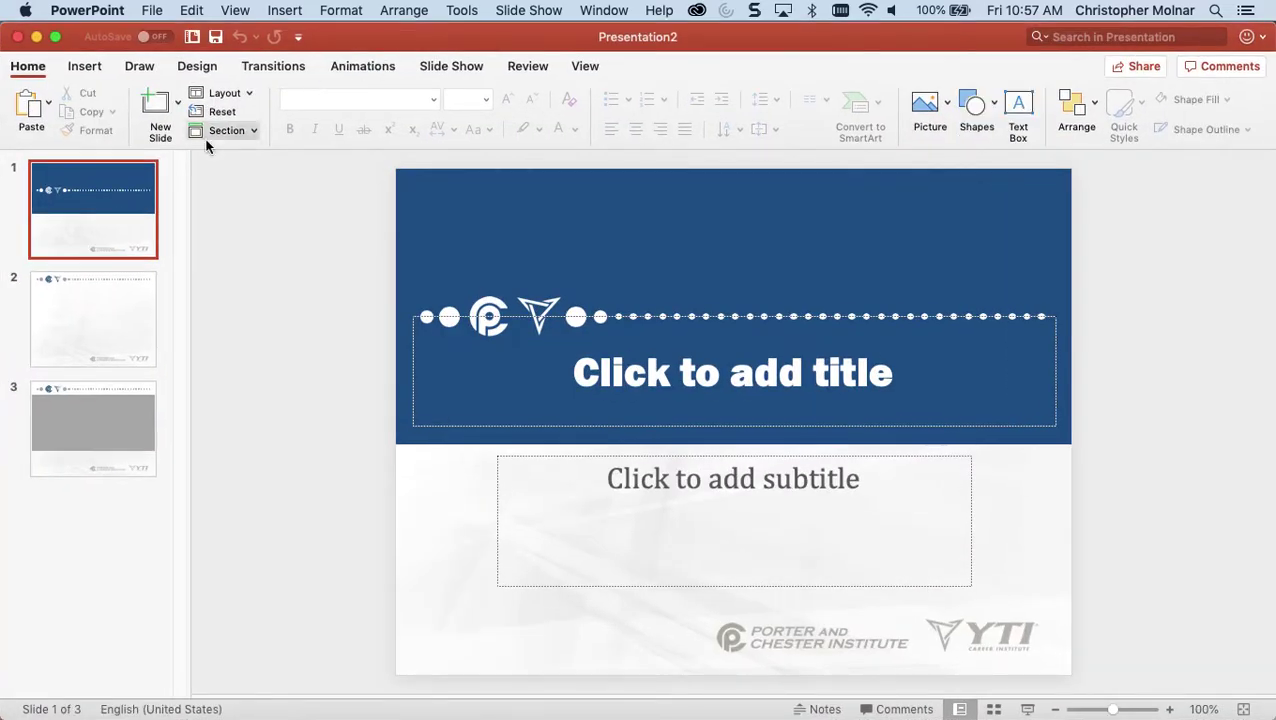
# - Paste the 50 Chapter 11 slides after the template's first slide
pyautogui.click(98, 203)
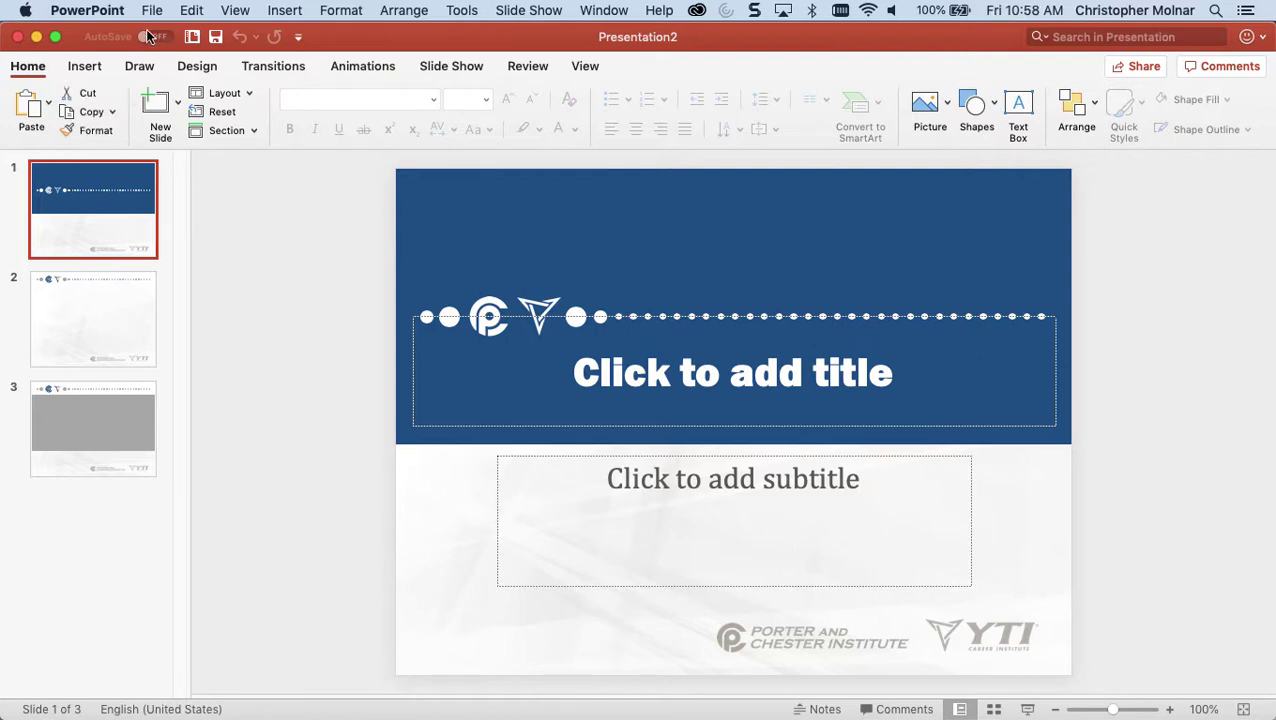
pyautogui.click(193, 12)
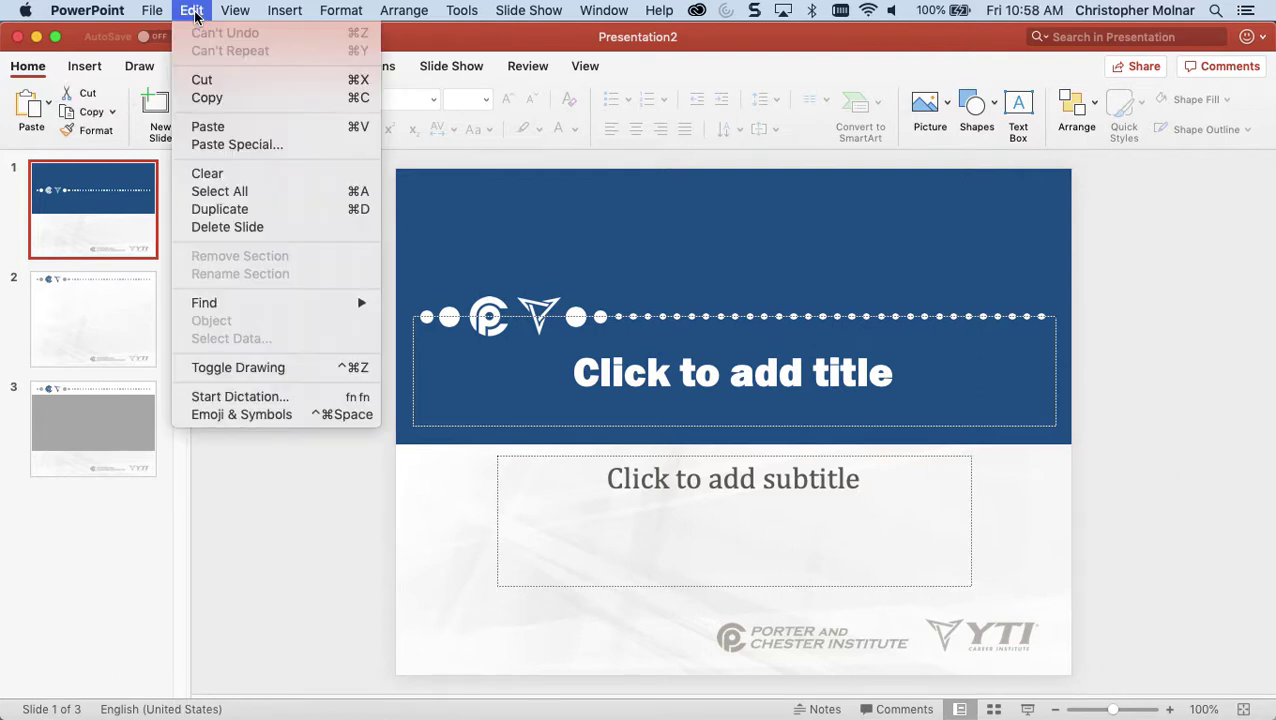
pyautogui.click(200, 126)
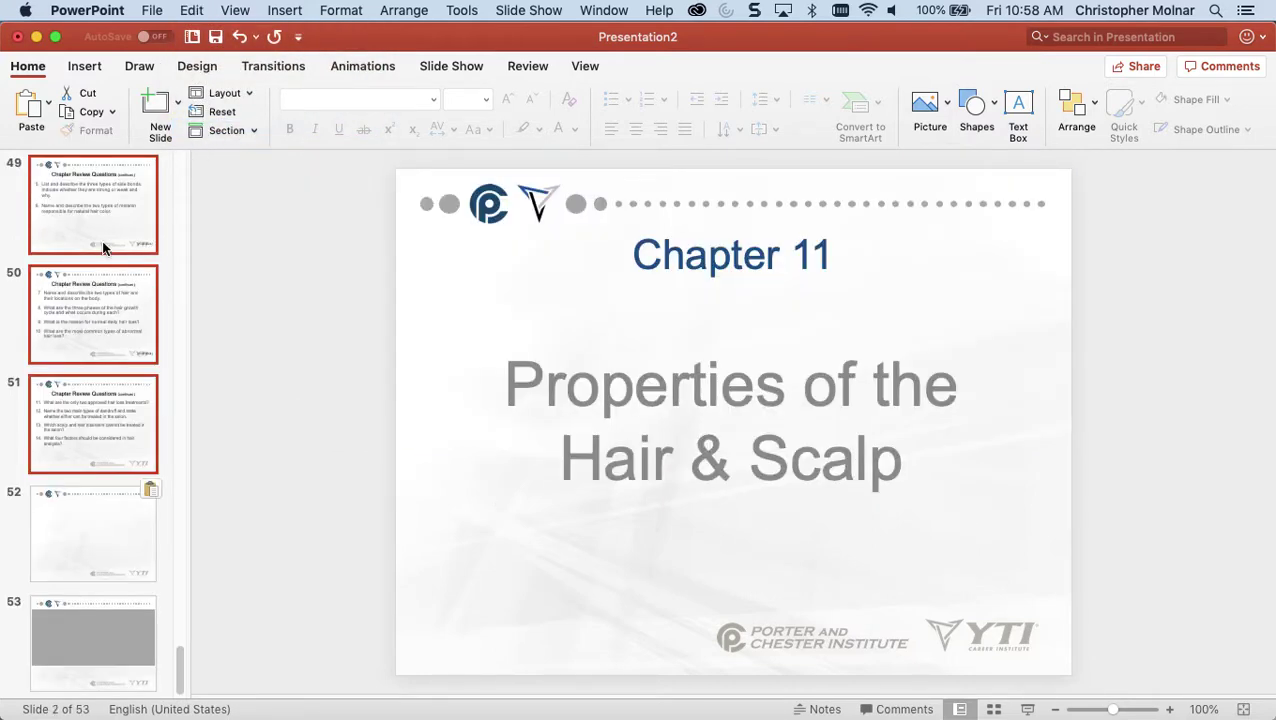
pyautogui.scroll(12, 102, 245)
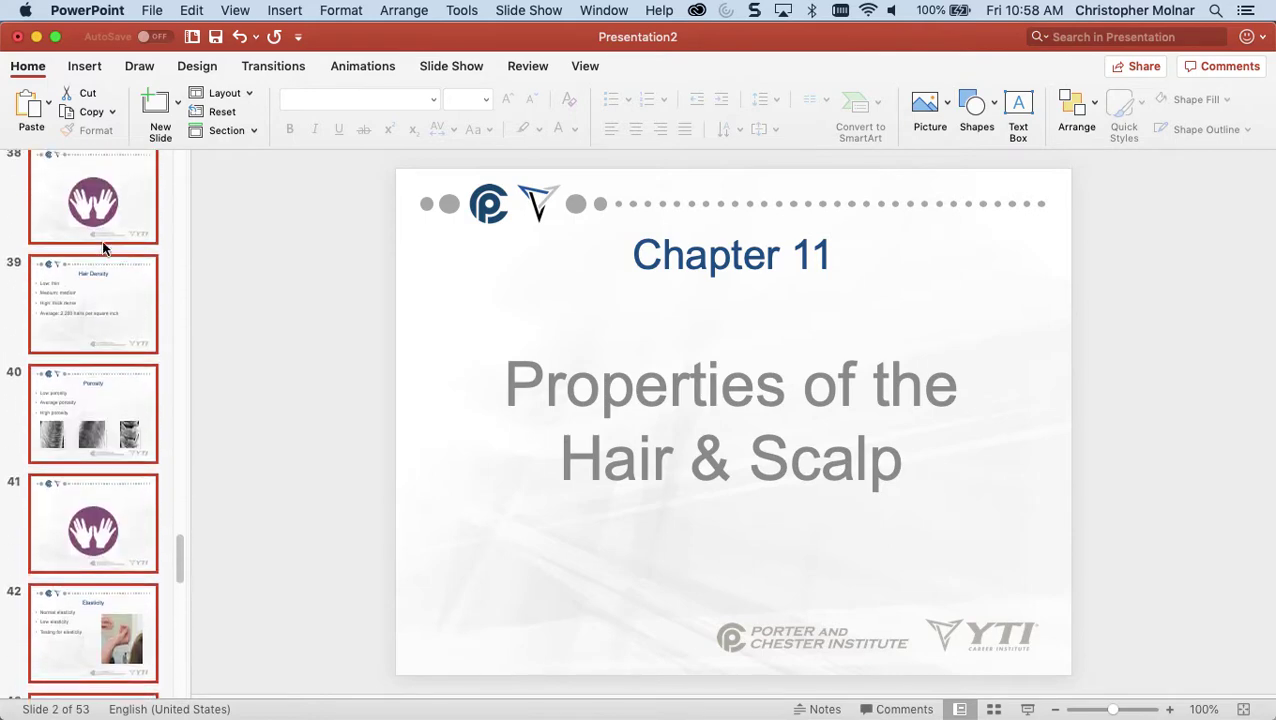
pyautogui.scroll(12, 103, 248)
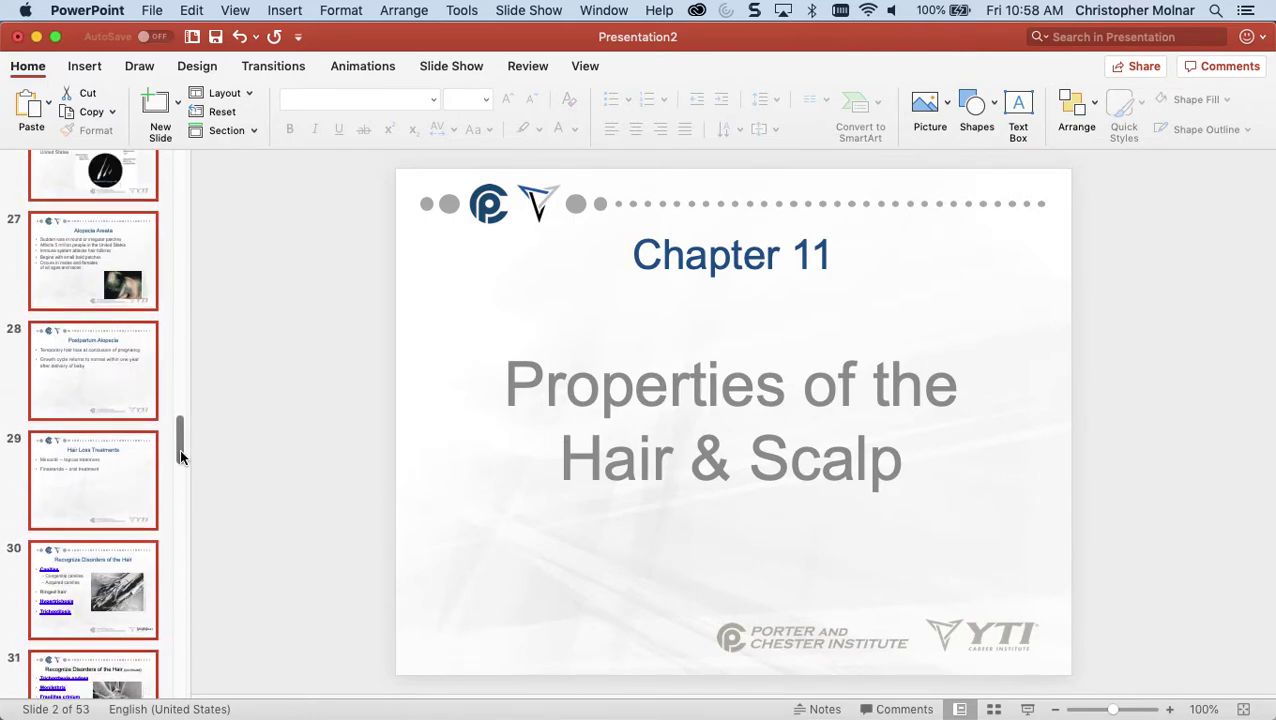
pyautogui.moveTo(179, 456); pyautogui.dragTo(176, 51)
# - Delete the empty template title slide so the Chapter 11 title slide comes first
pyautogui.click(106, 204)
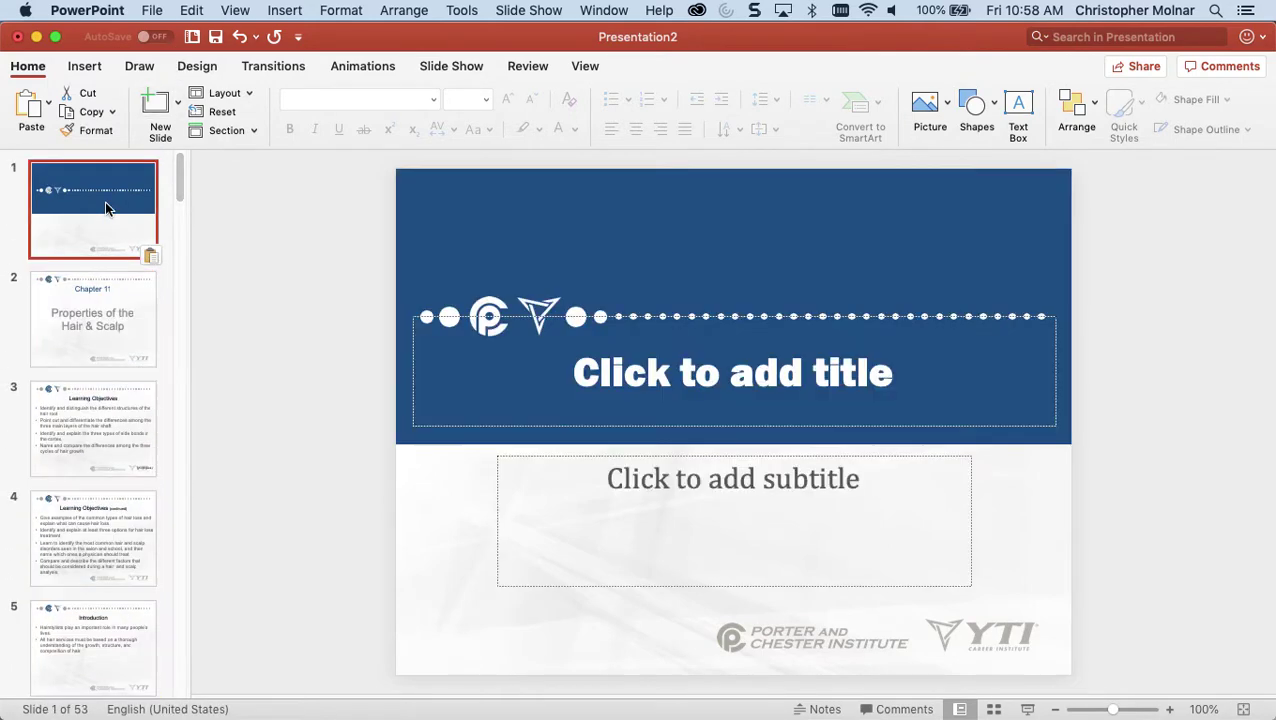
pyautogui.click(81, 298)
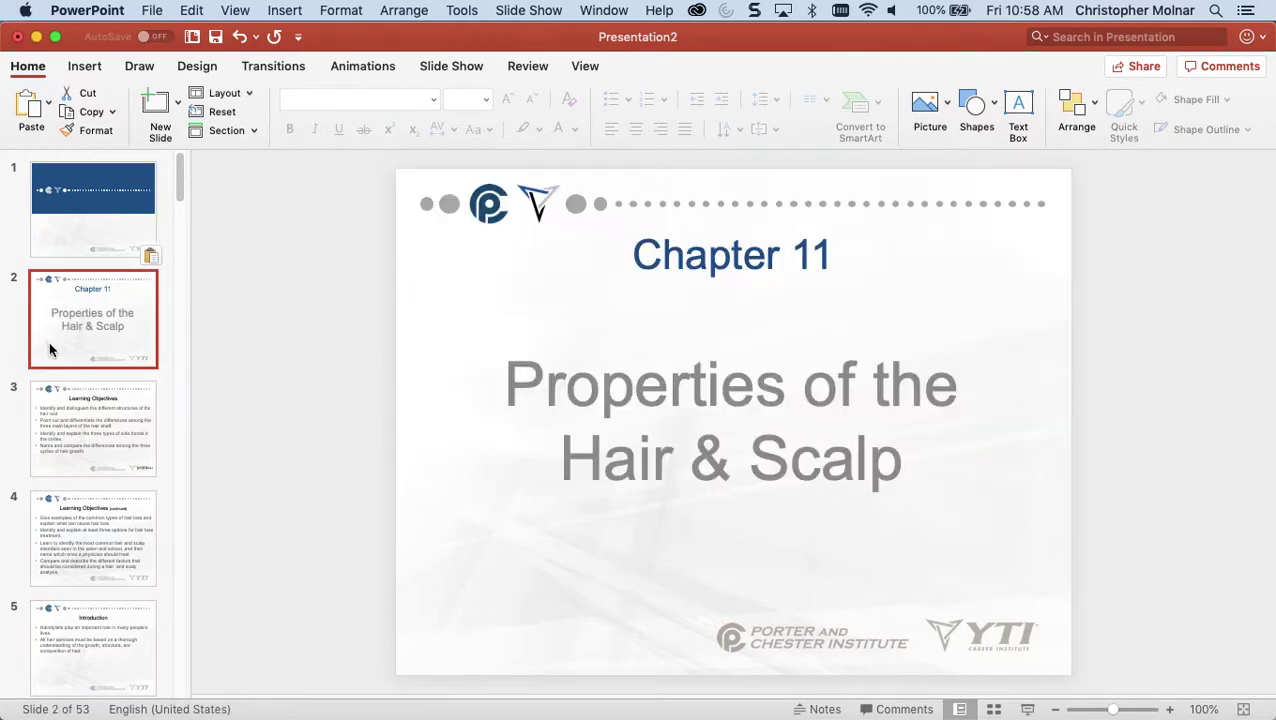
pyautogui.click(72, 205)
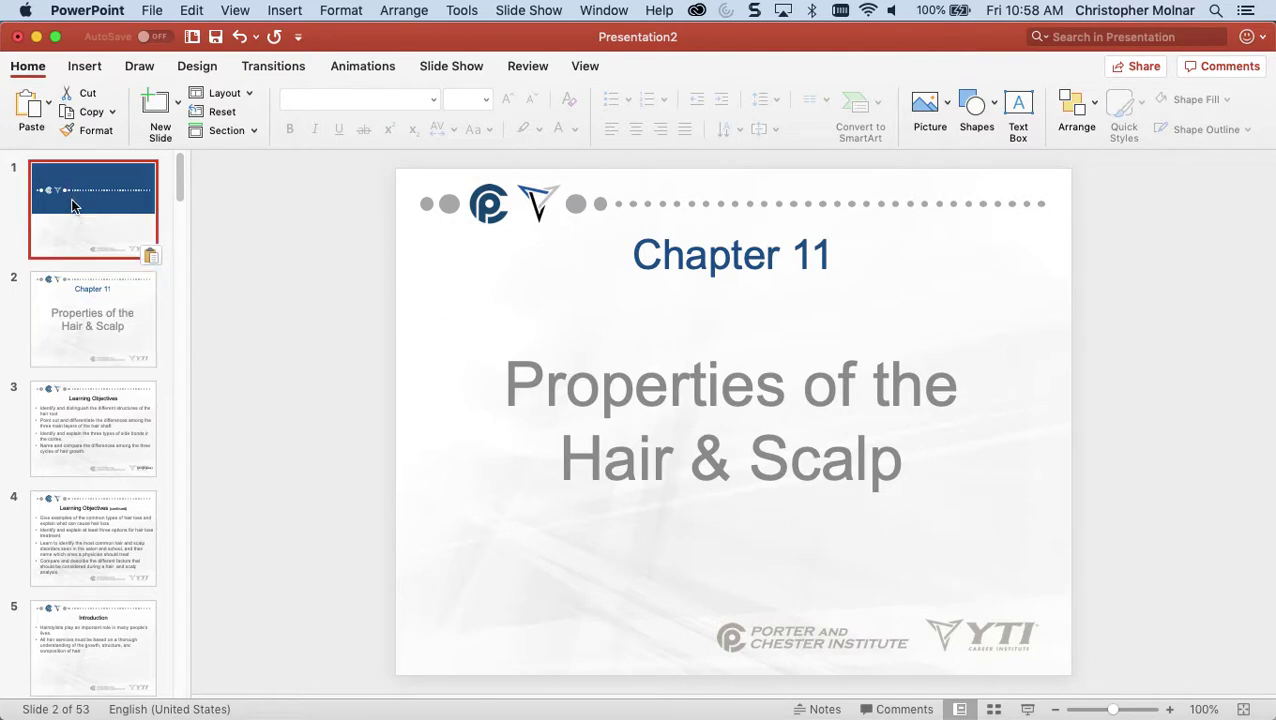
pyautogui.rightClick(72, 205)
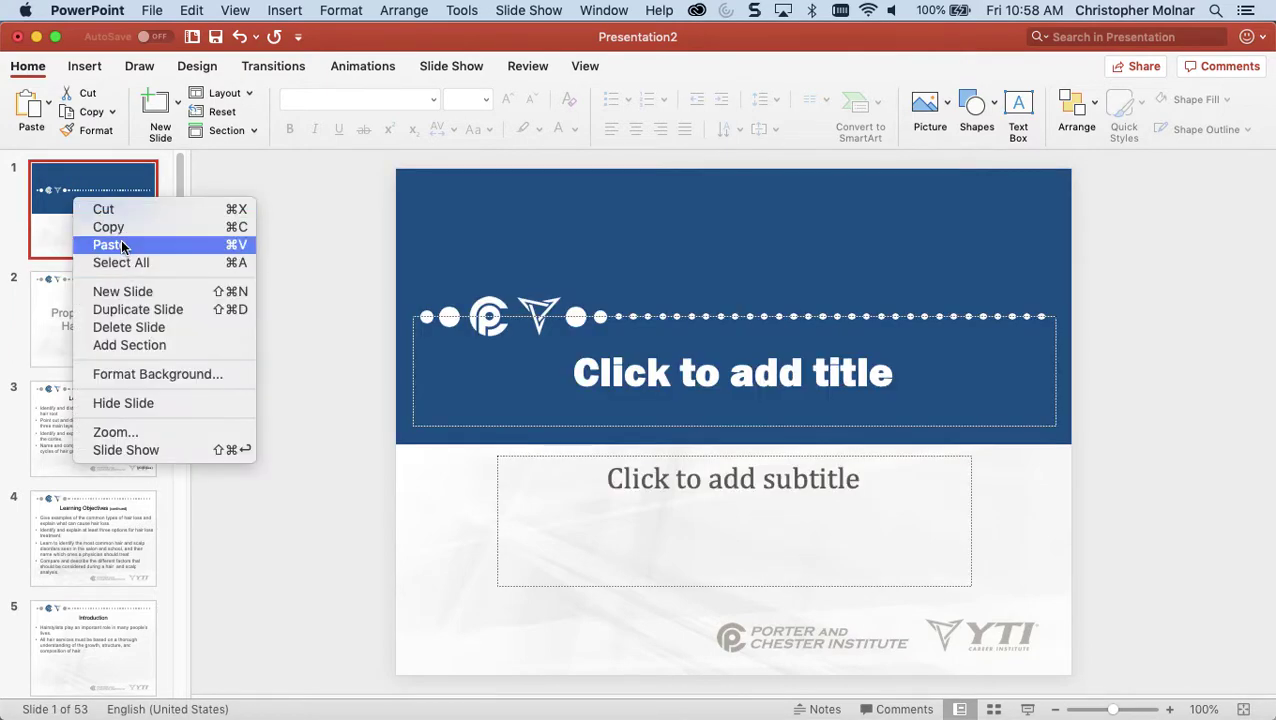
pyautogui.click(135, 327)
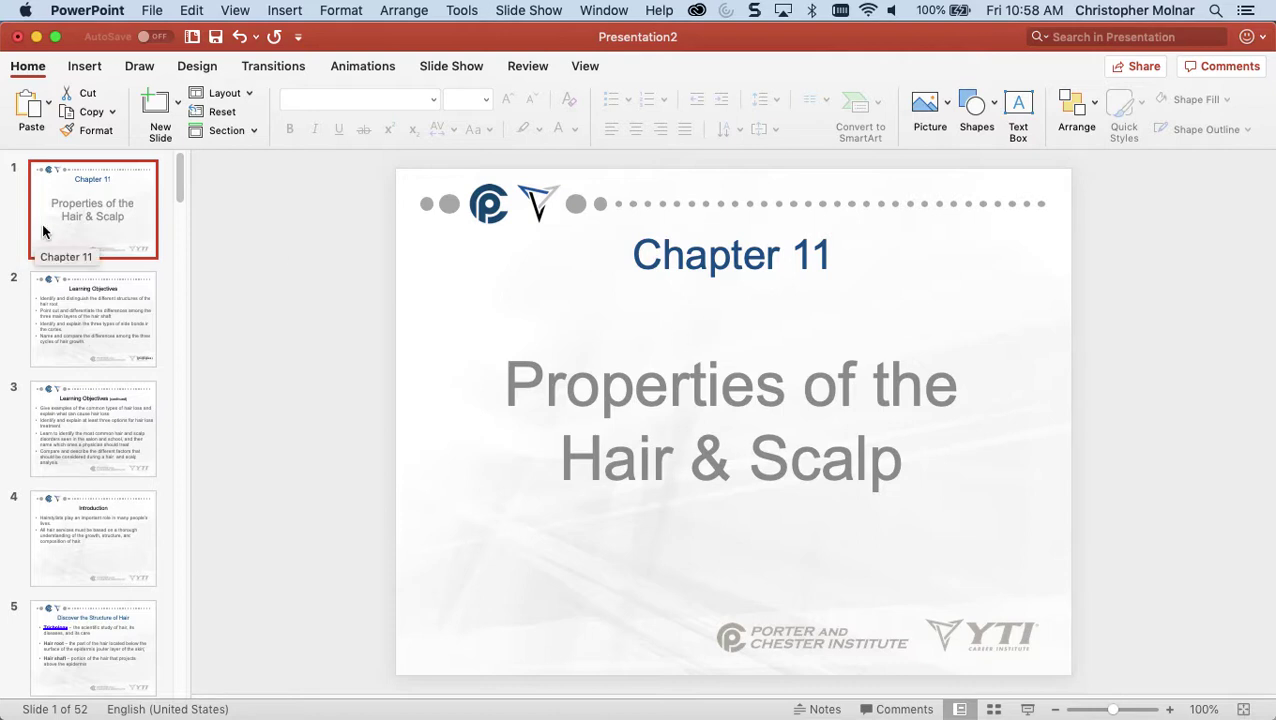
# - Apply the Title Slide layout to the Chapter 11 opening slide
pyautogui.click(249, 99)
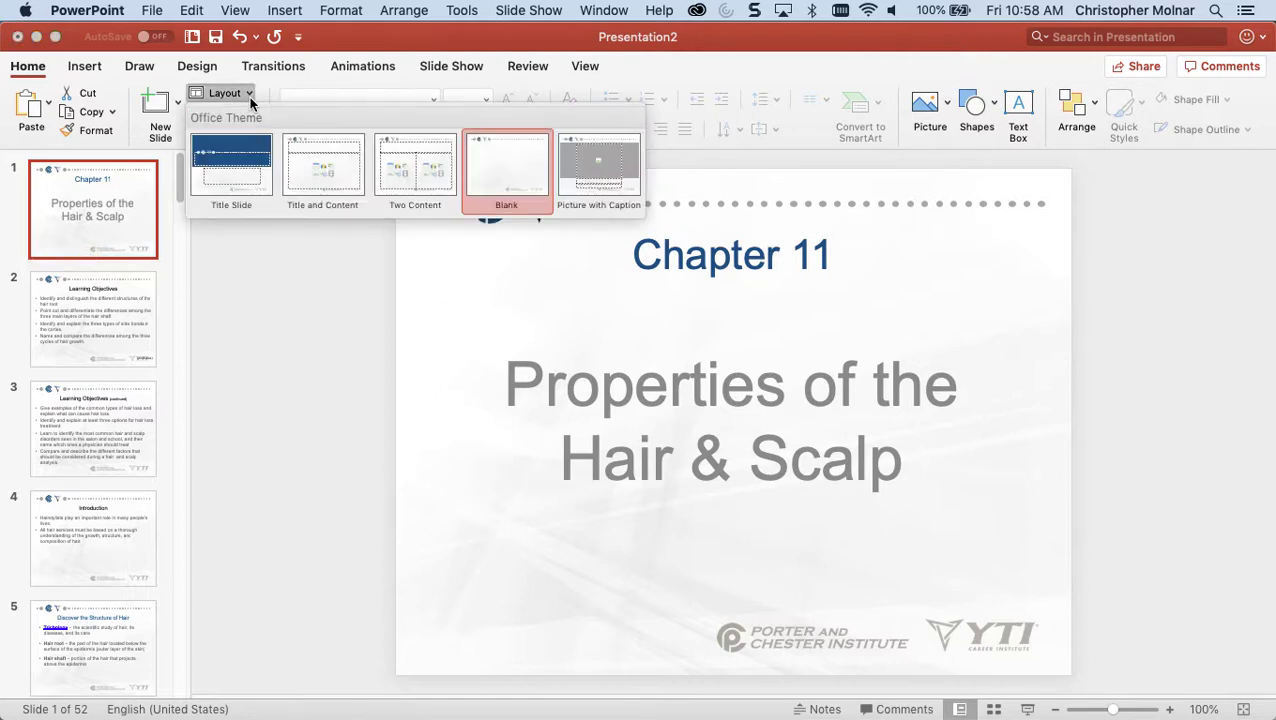
pyautogui.click(233, 163)
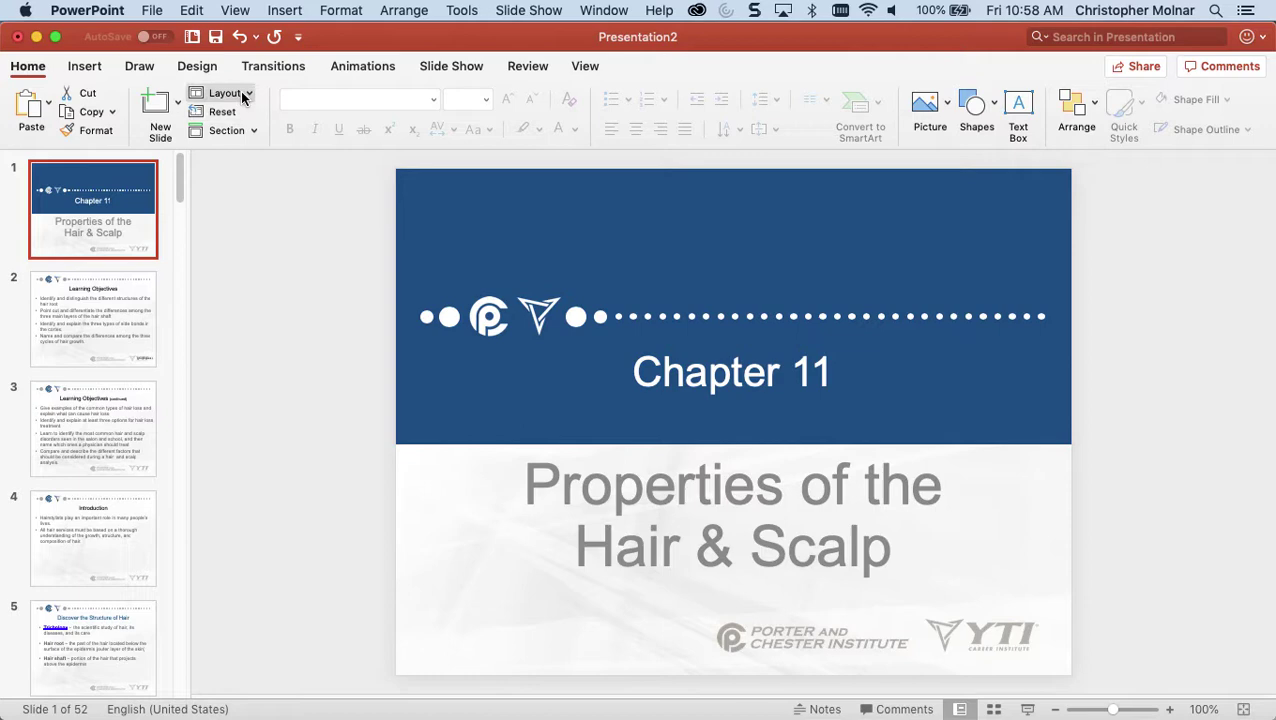
pyautogui.rightClick(44, 223)
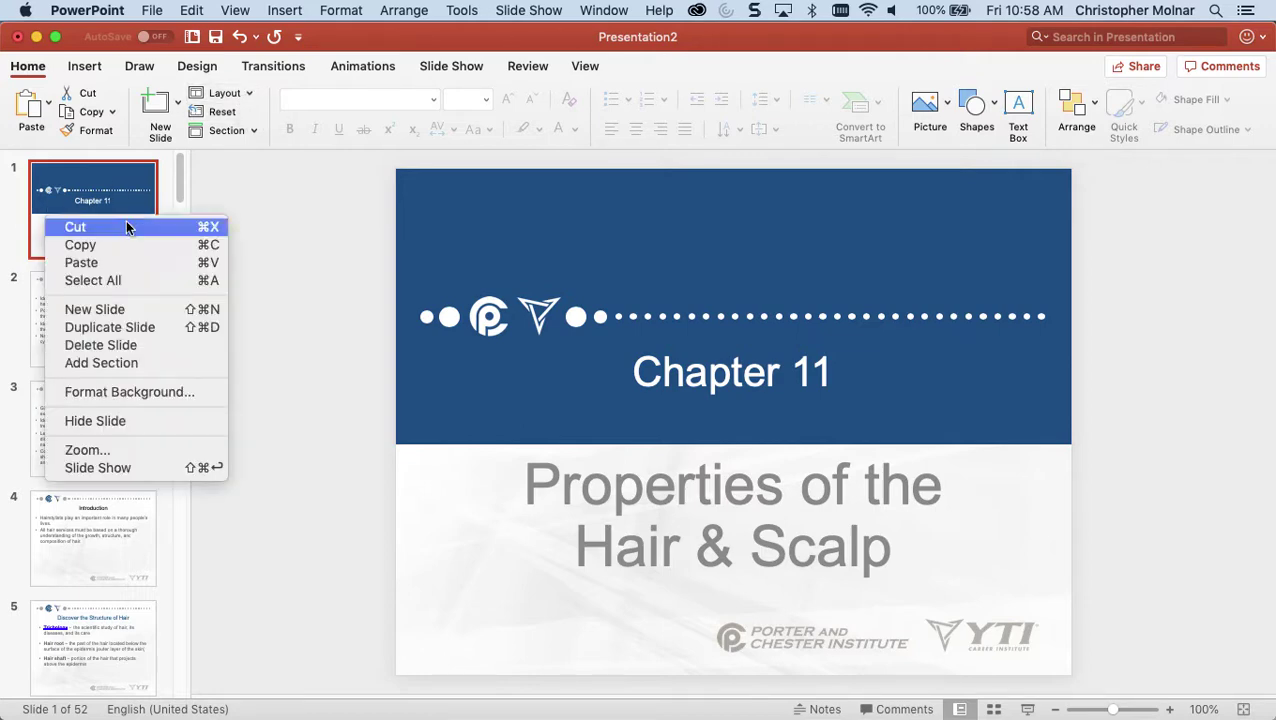
pyautogui.click(158, 163)
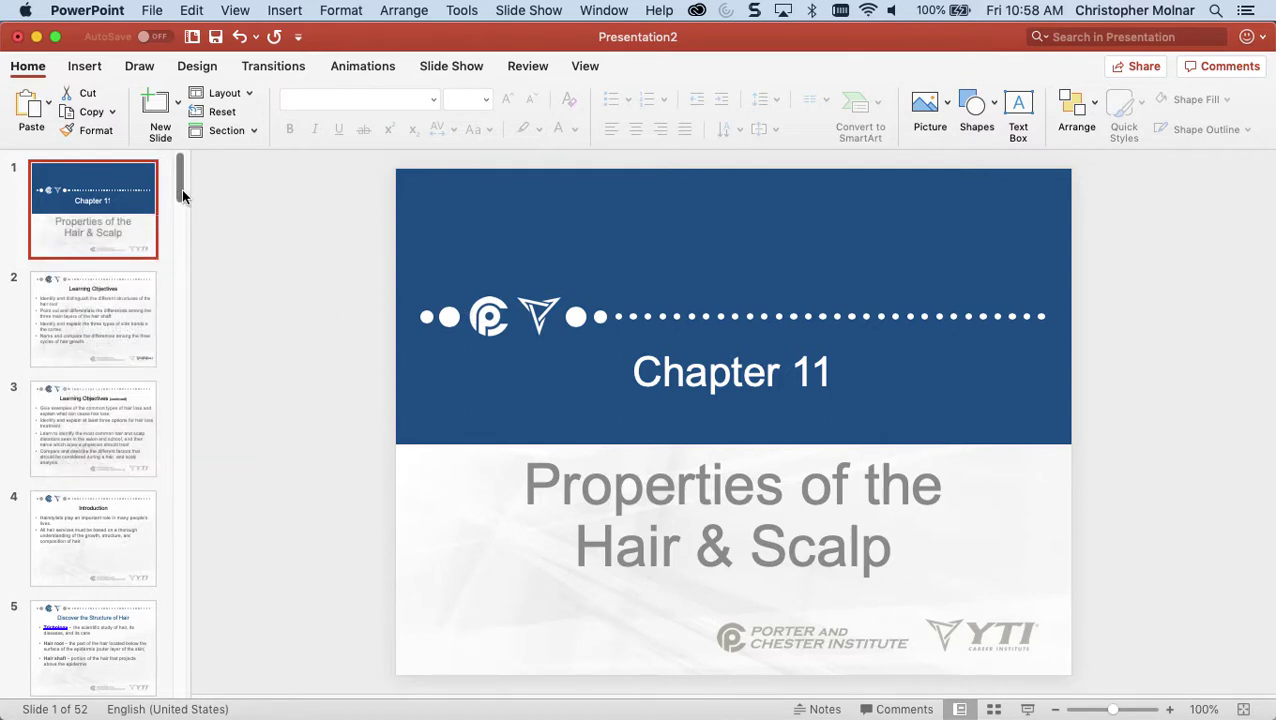
# - Delete empty slides 52 and 51 so Chapter Review Questions (continued) ends the deck
pyautogui.moveTo(179, 176); pyautogui.dragTo(197, 700)
pyautogui.click(107, 652)
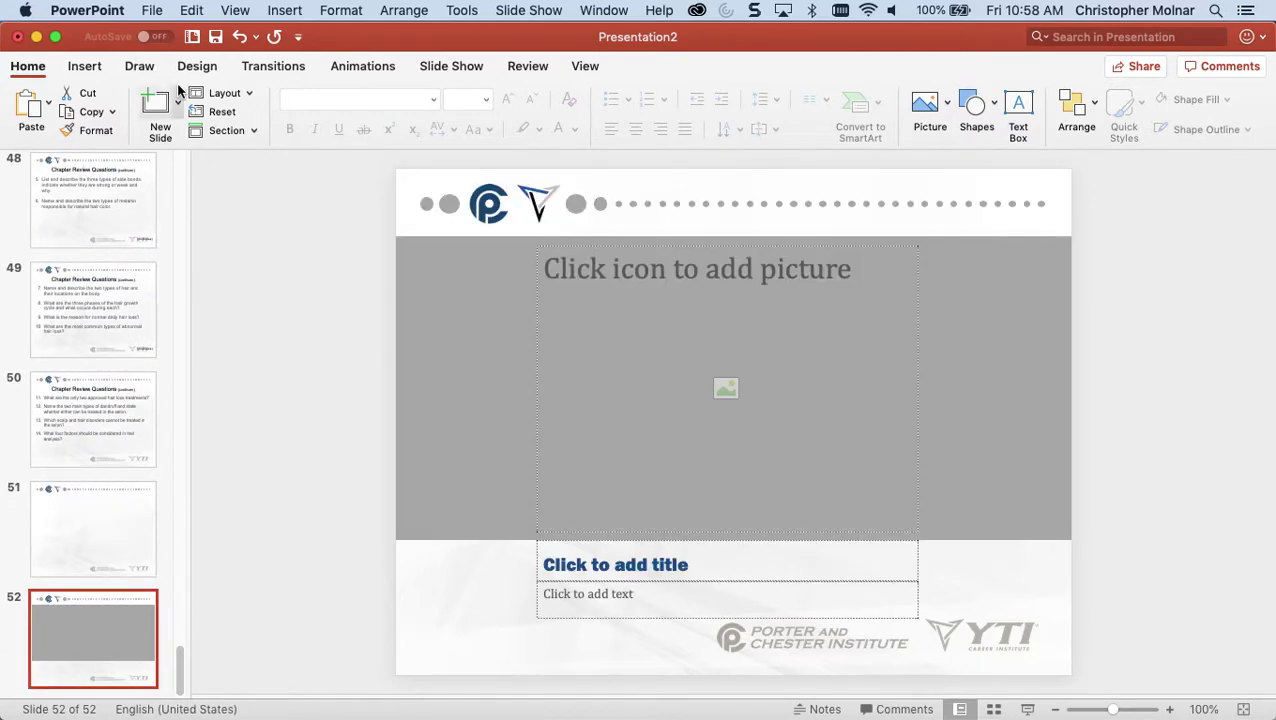
pyautogui.press('Delete')
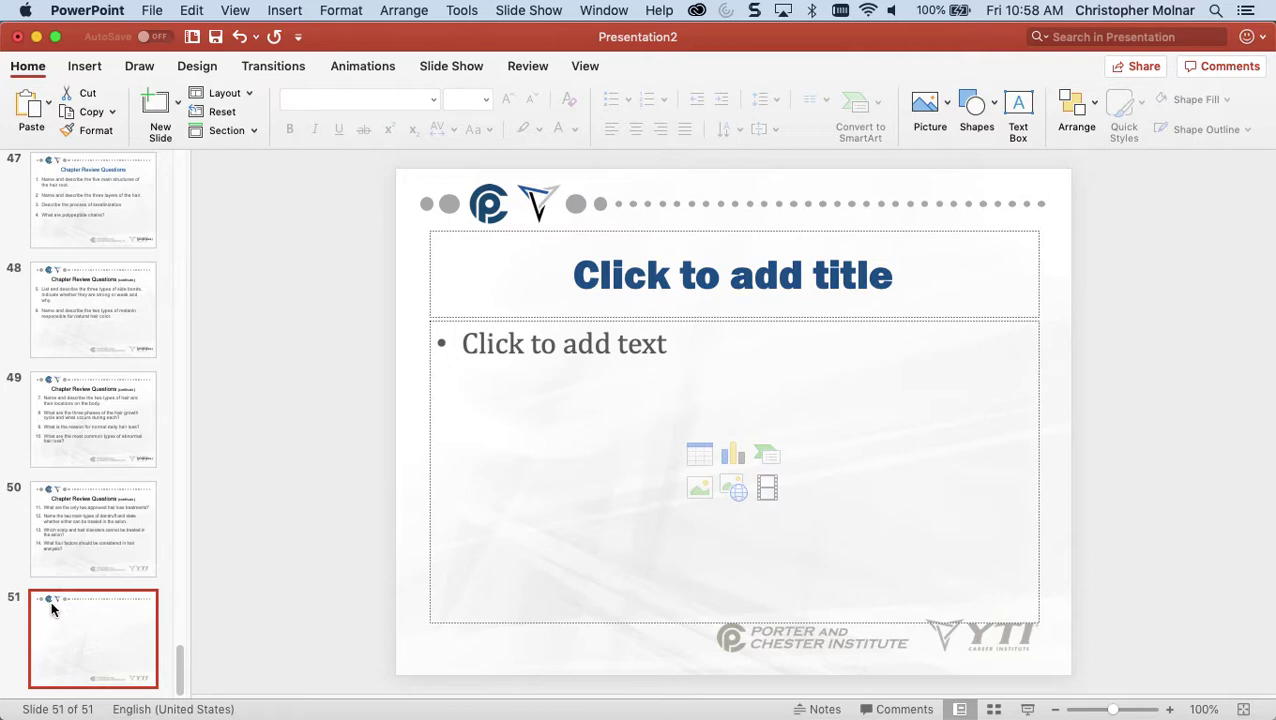
pyautogui.press('Delete')
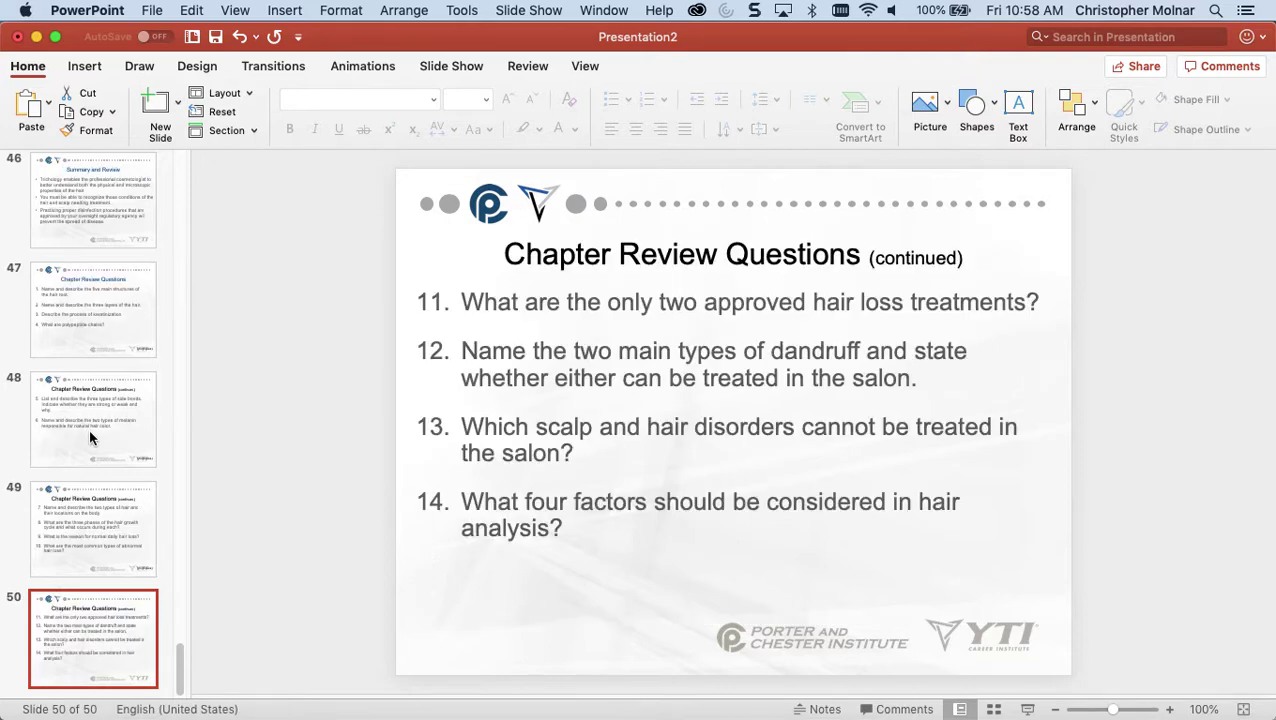
pyautogui.scroll(2, 89, 429)
pyautogui.scroll(4, 89, 429)
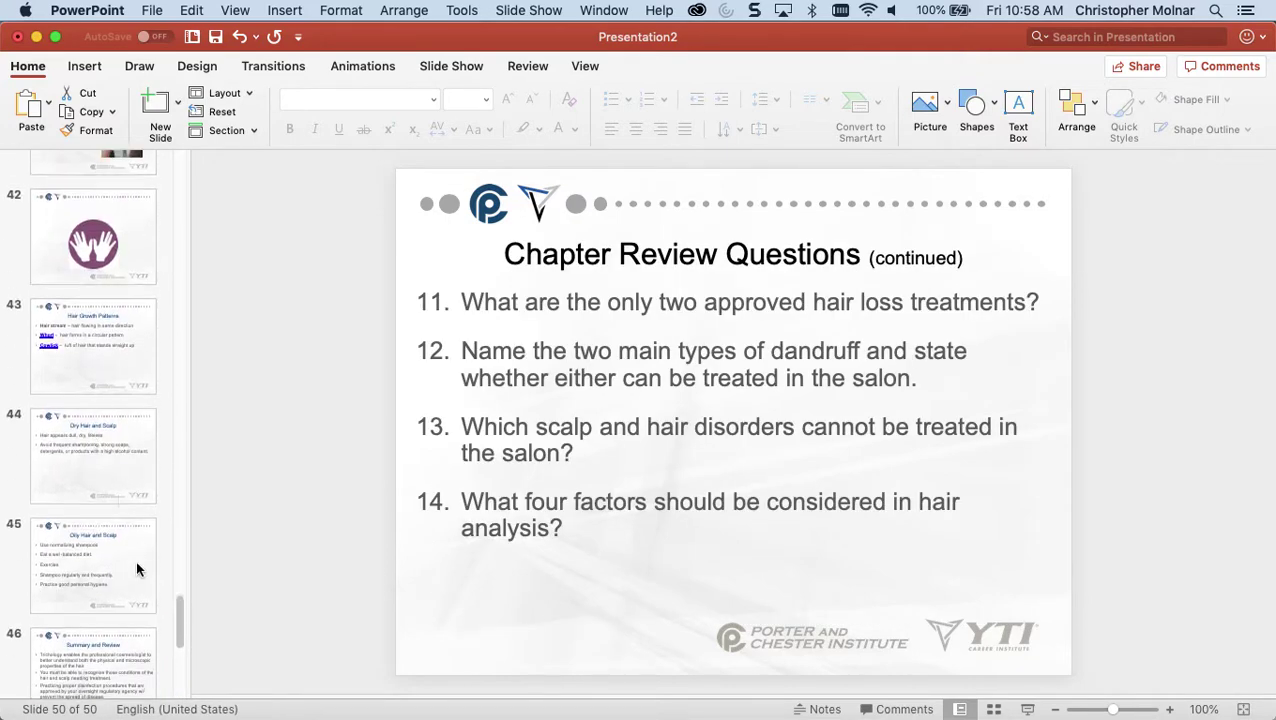
pyautogui.moveTo(173, 616); pyautogui.dragTo(168, 172)
# - Save the deck in Downloads as CSM1010_Chapter11.pptx, minimizing the original Chapter 11 window
pyautogui.click(93, 212)
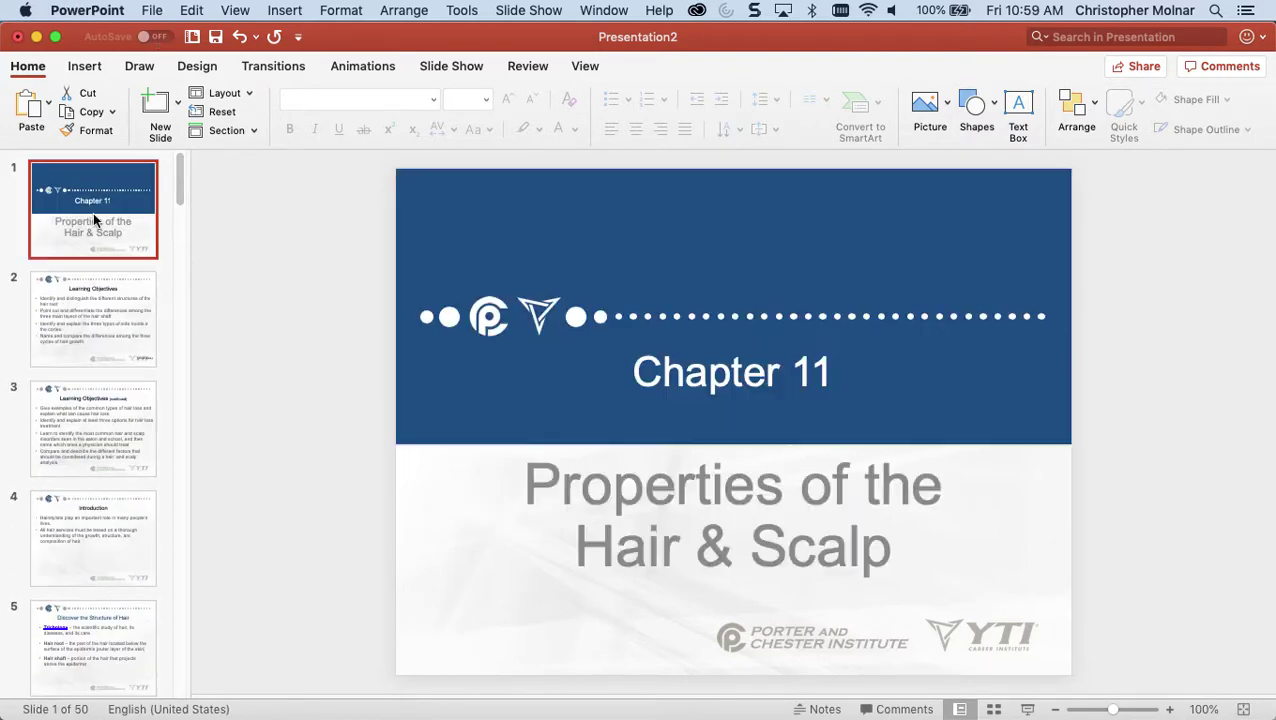
pyautogui.click(152, 9)
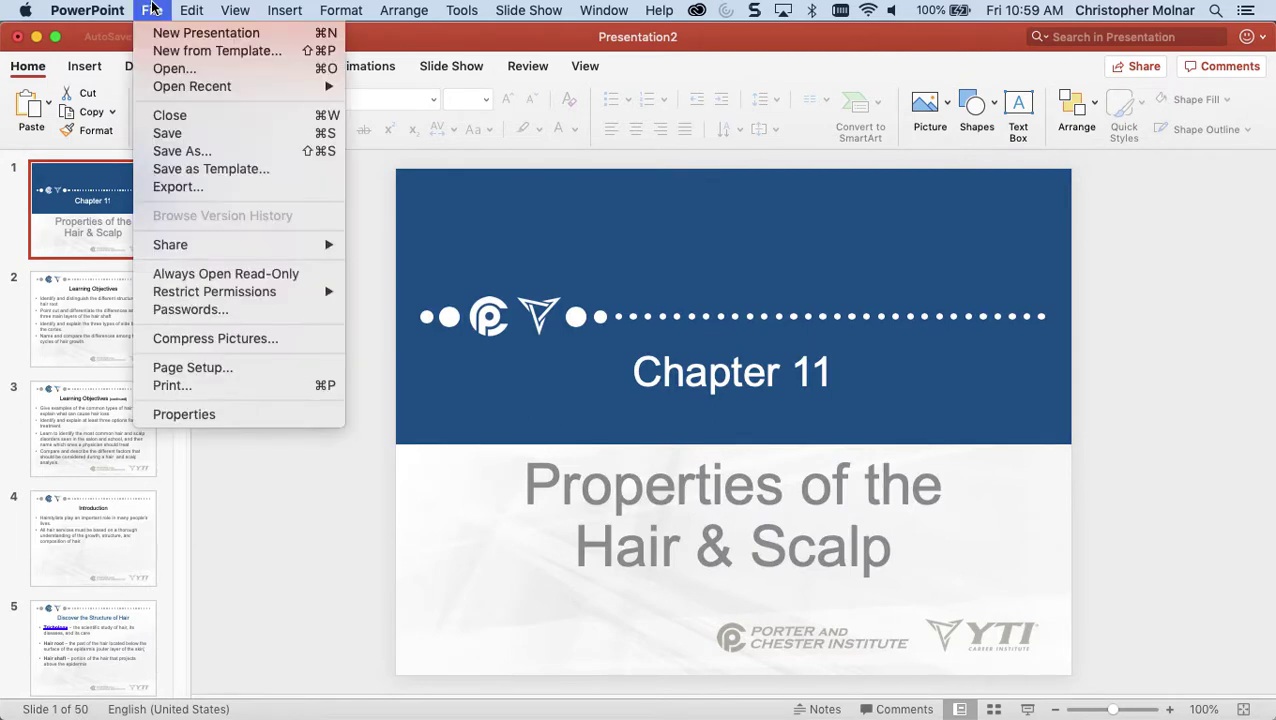
pyautogui.click(166, 151)
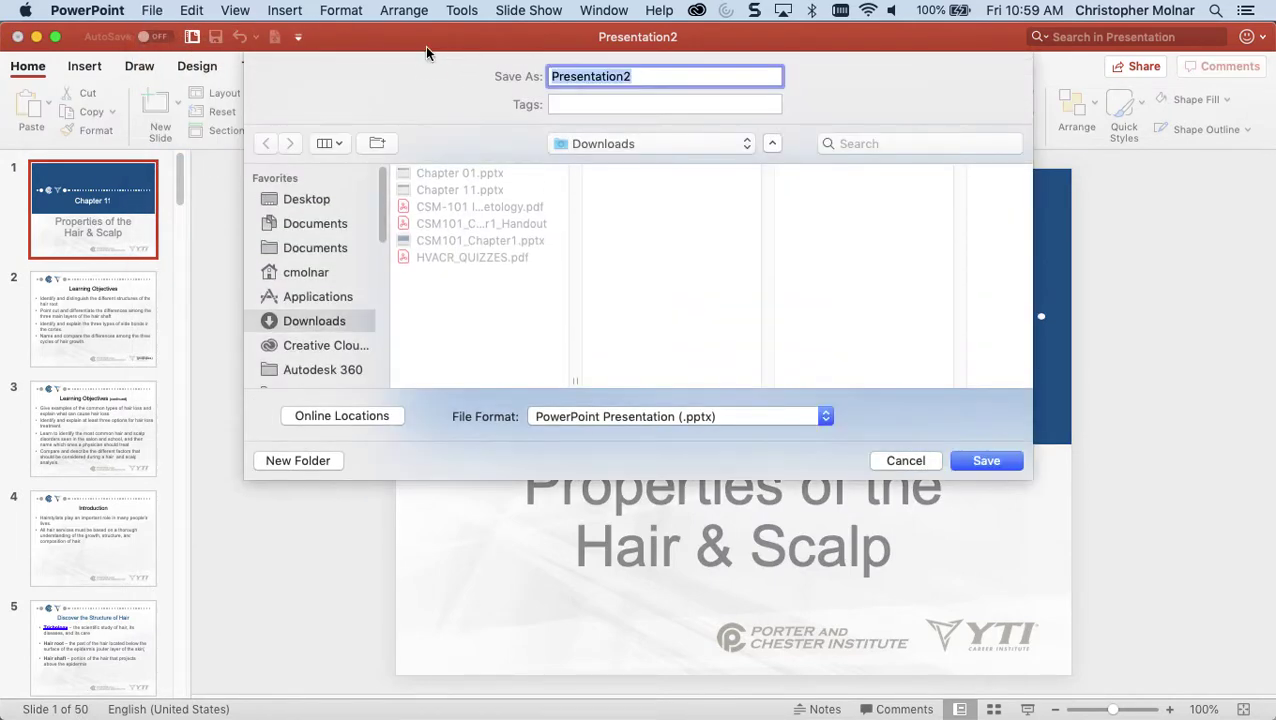
pyautogui.moveTo(425, 44); pyautogui.dragTo(423, 88)
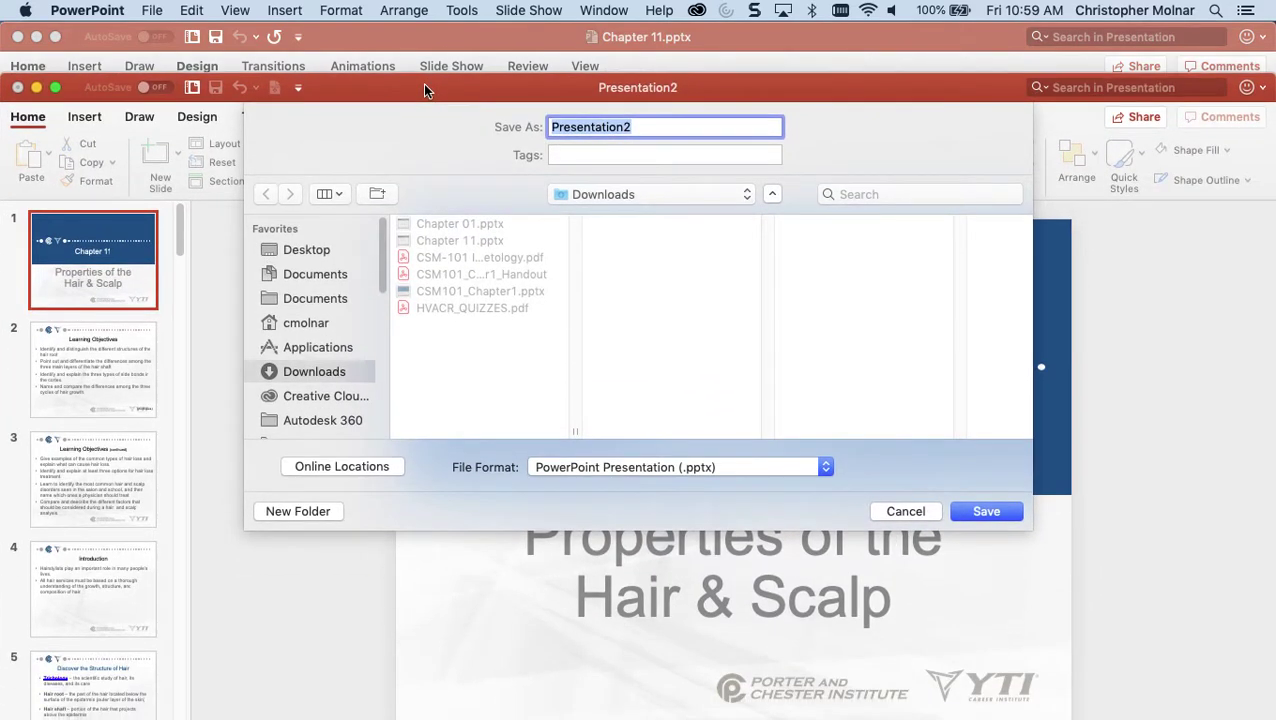
pyautogui.click(37, 36)
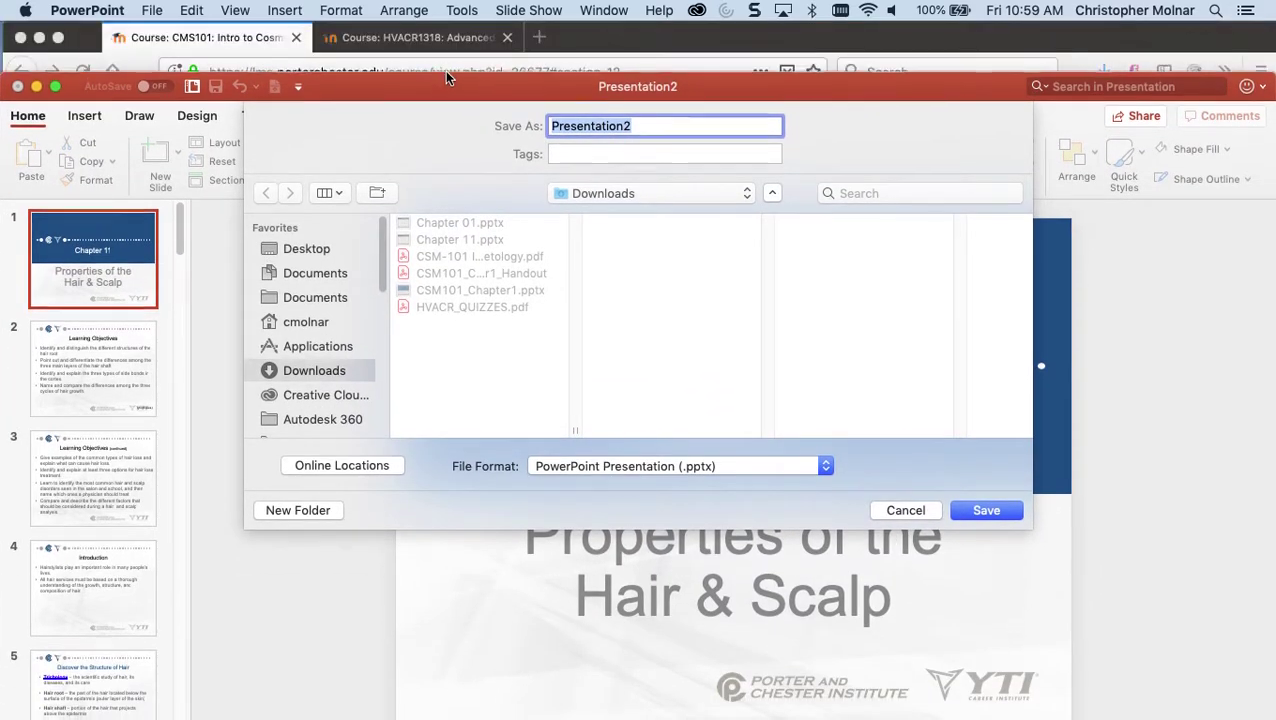
pyautogui.moveTo(446, 70); pyautogui.dragTo(447, 57)
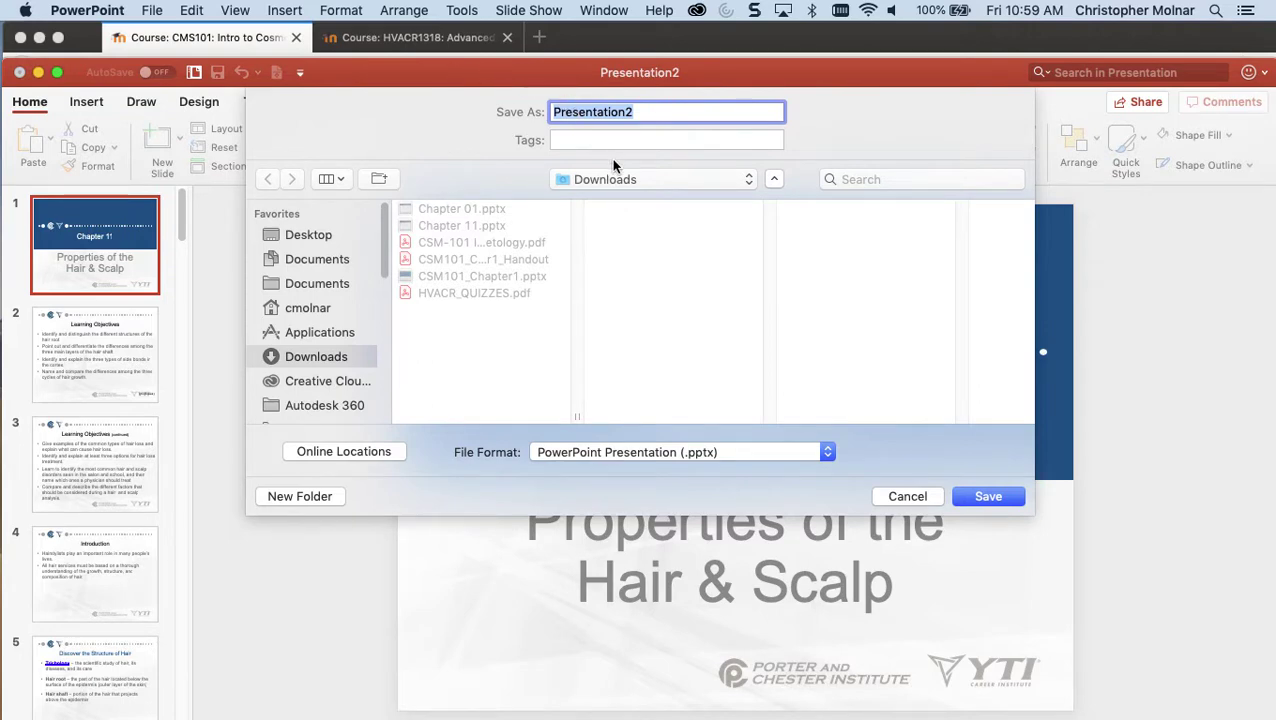
pyautogui.write('C')
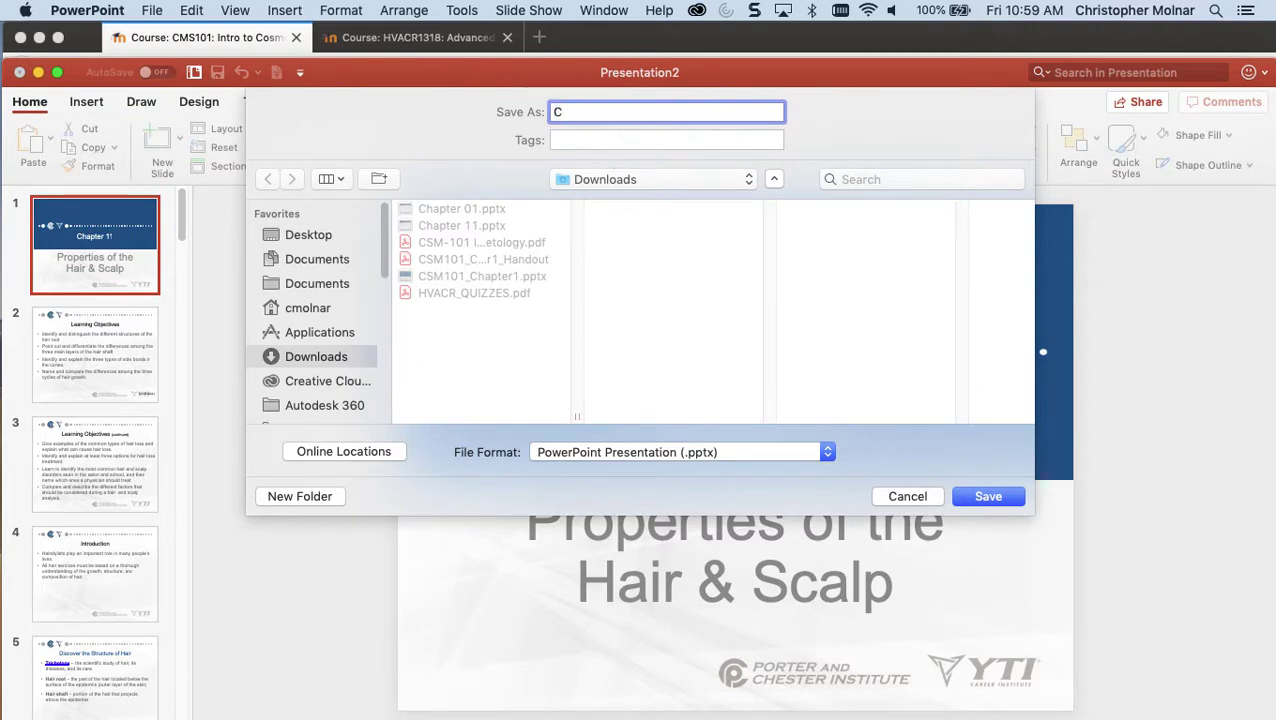
pyautogui.press('BackSpace')
pyautogui.write('CSM1010_Chapter11')
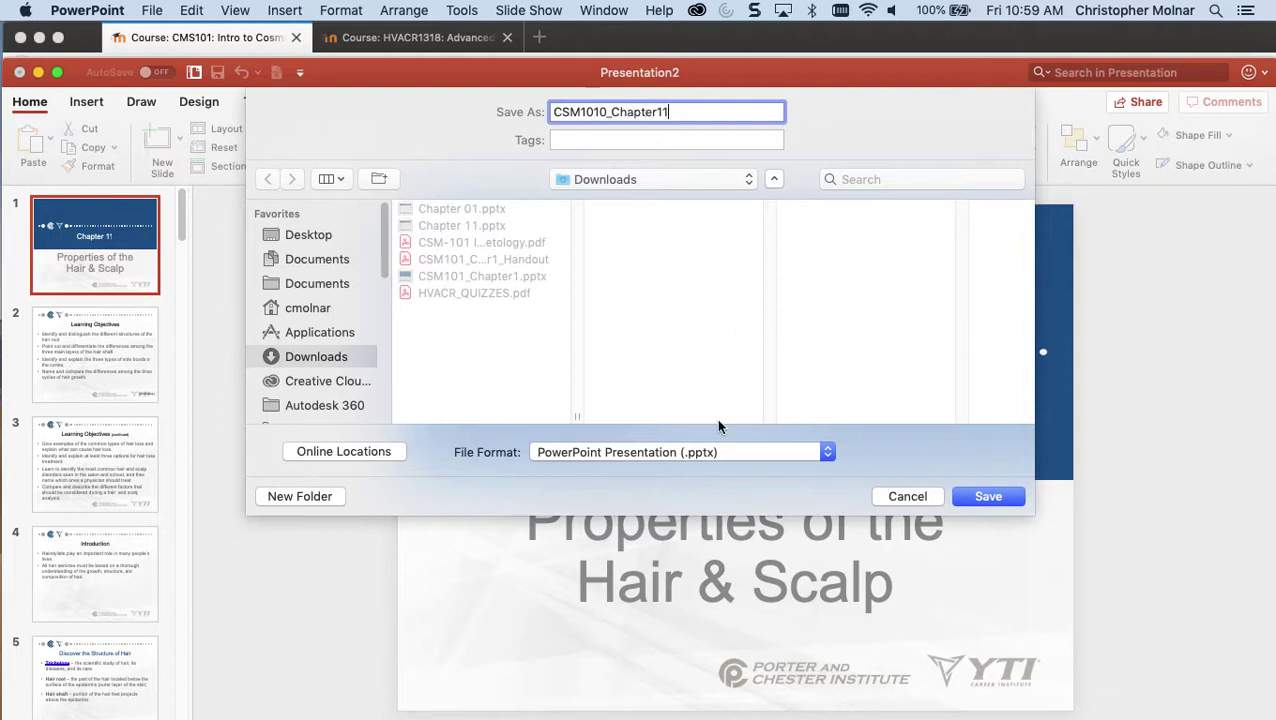
pyautogui.click(997, 499)
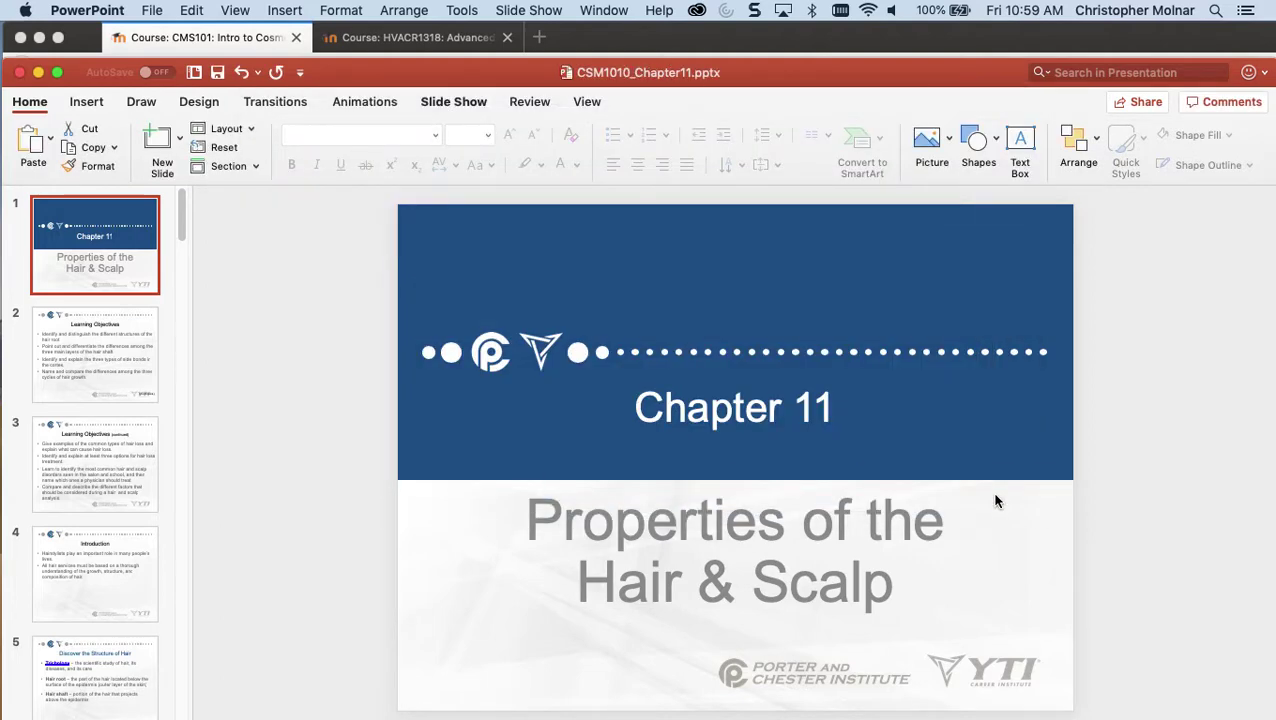
pyautogui.moveTo(320, 74); pyautogui.dragTo(322, 38)
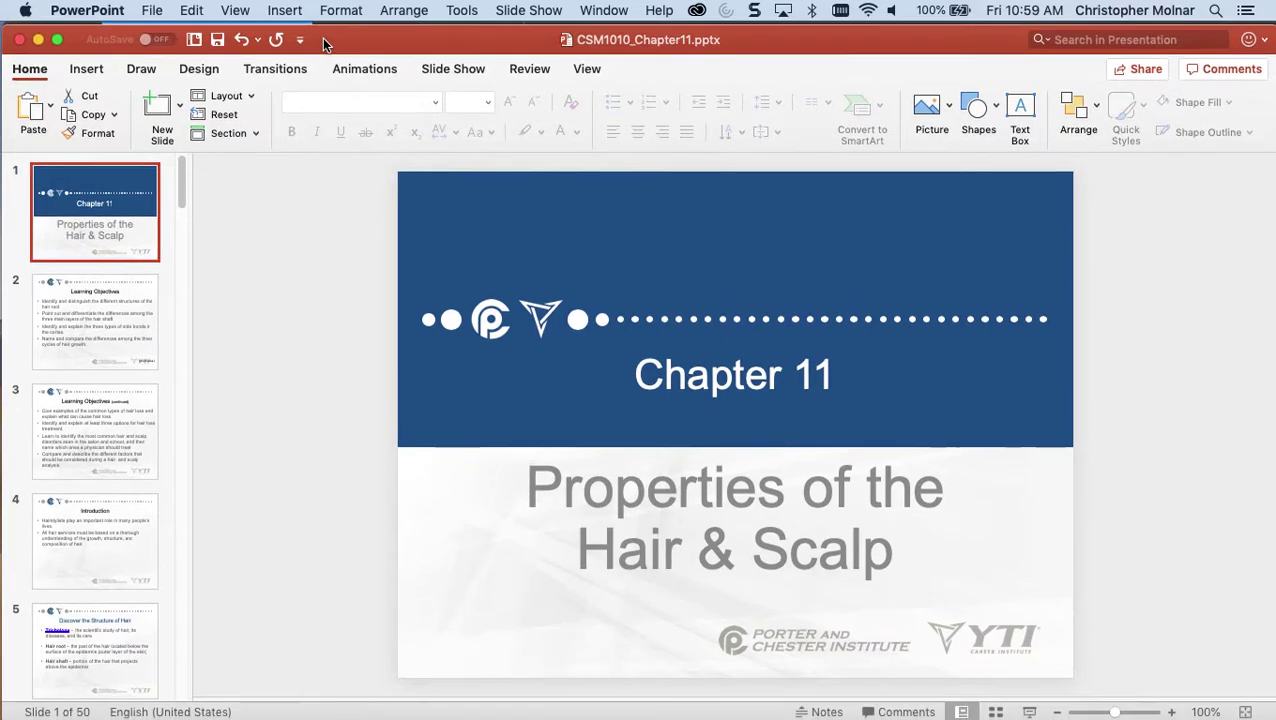
pyautogui.click(152, 12)
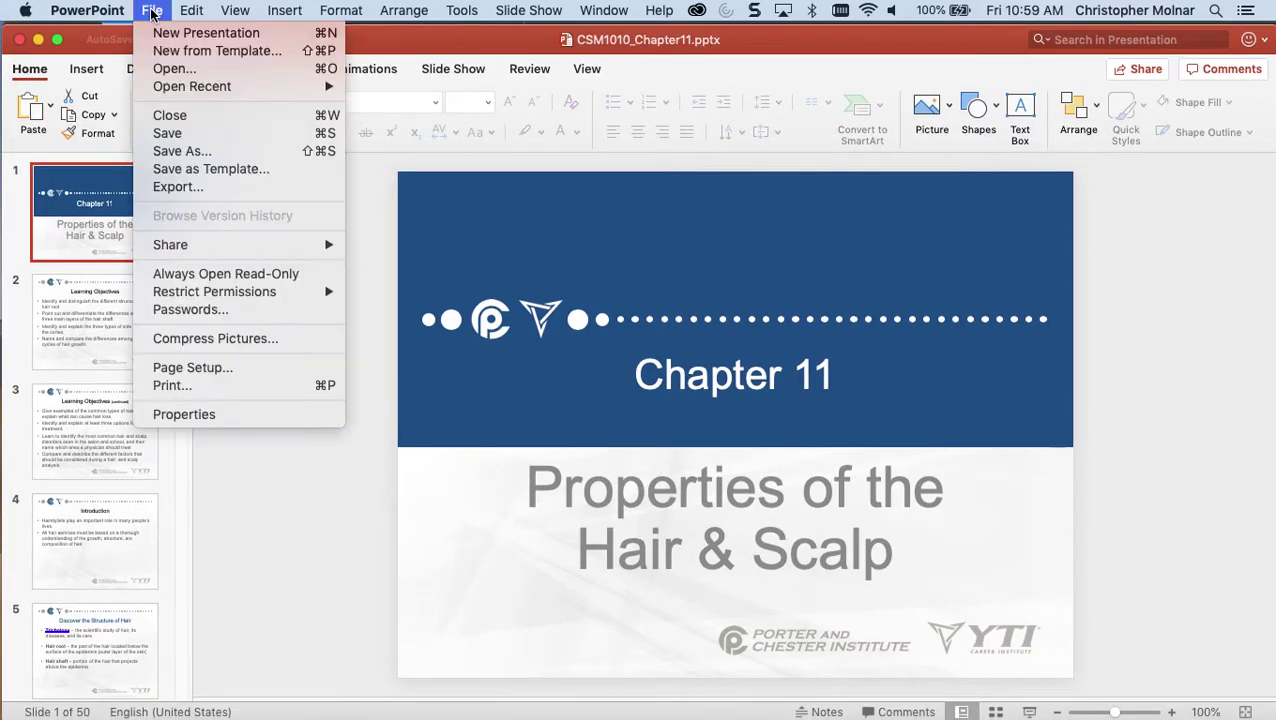
# - Check the Export settings with PDF format, then close them without exporting
pyautogui.click(178, 187)
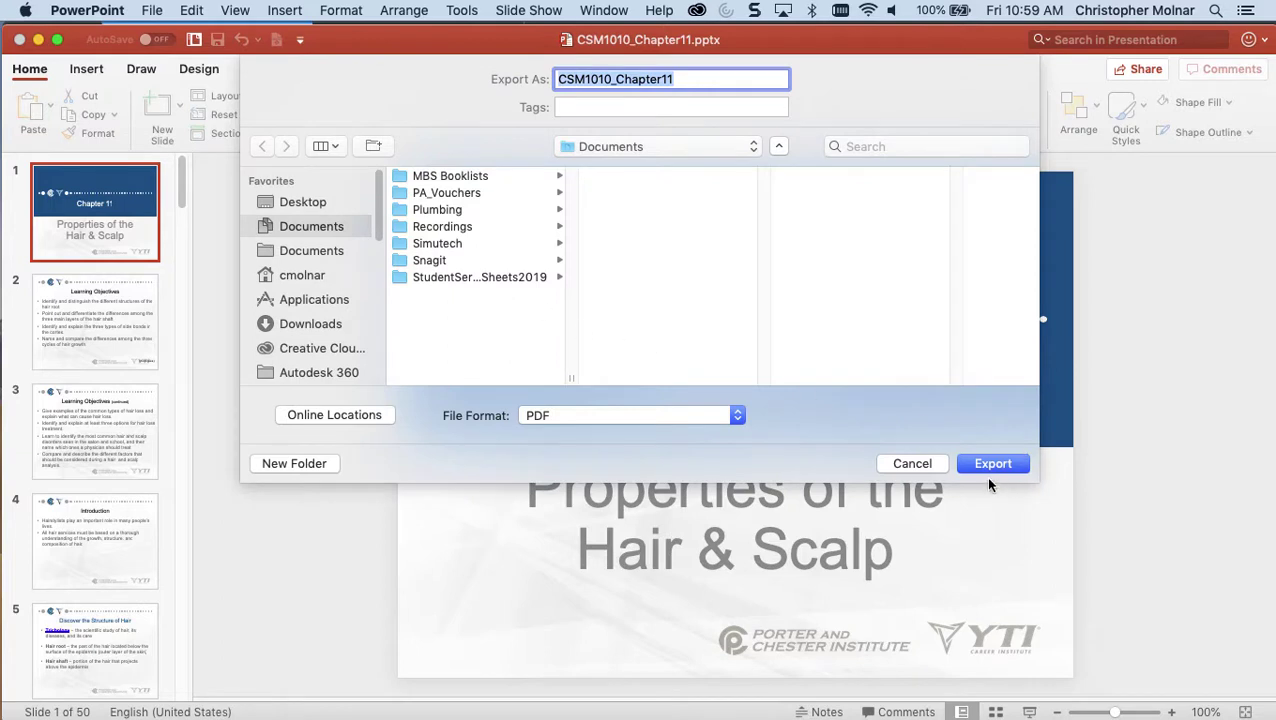
pyautogui.click(736, 422)
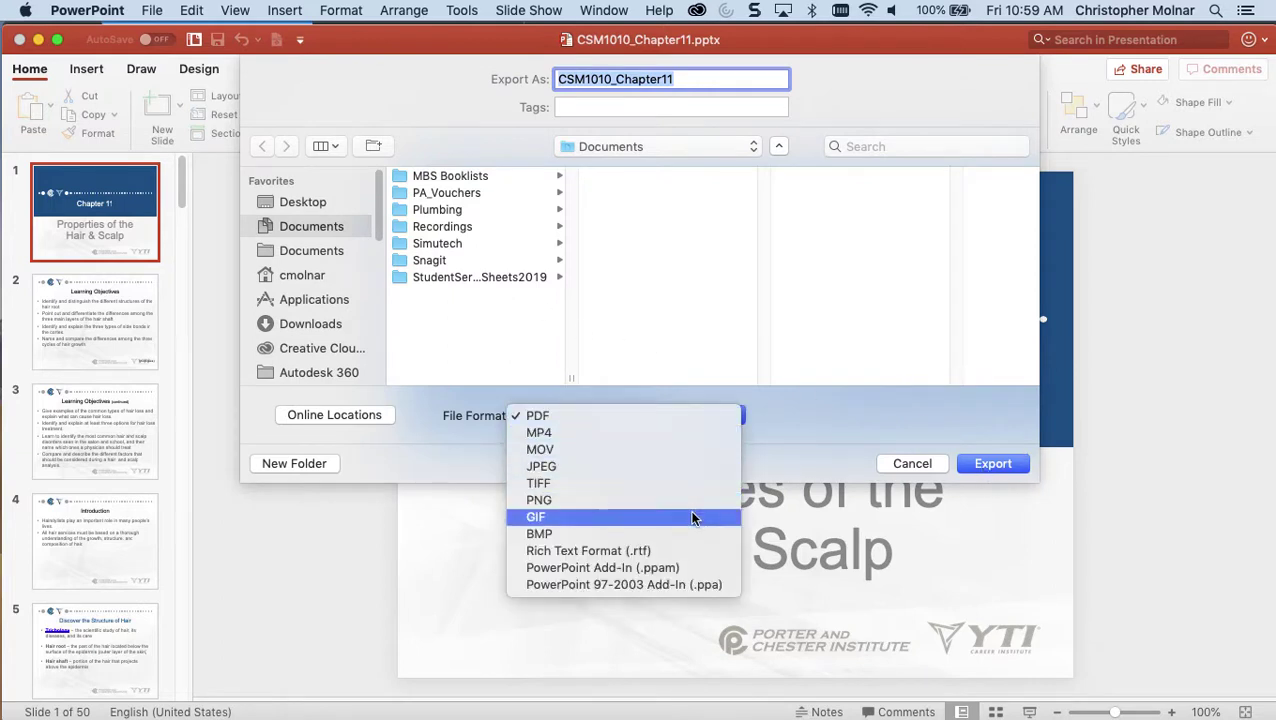
pyautogui.click(928, 458)
pyautogui.click(912, 464)
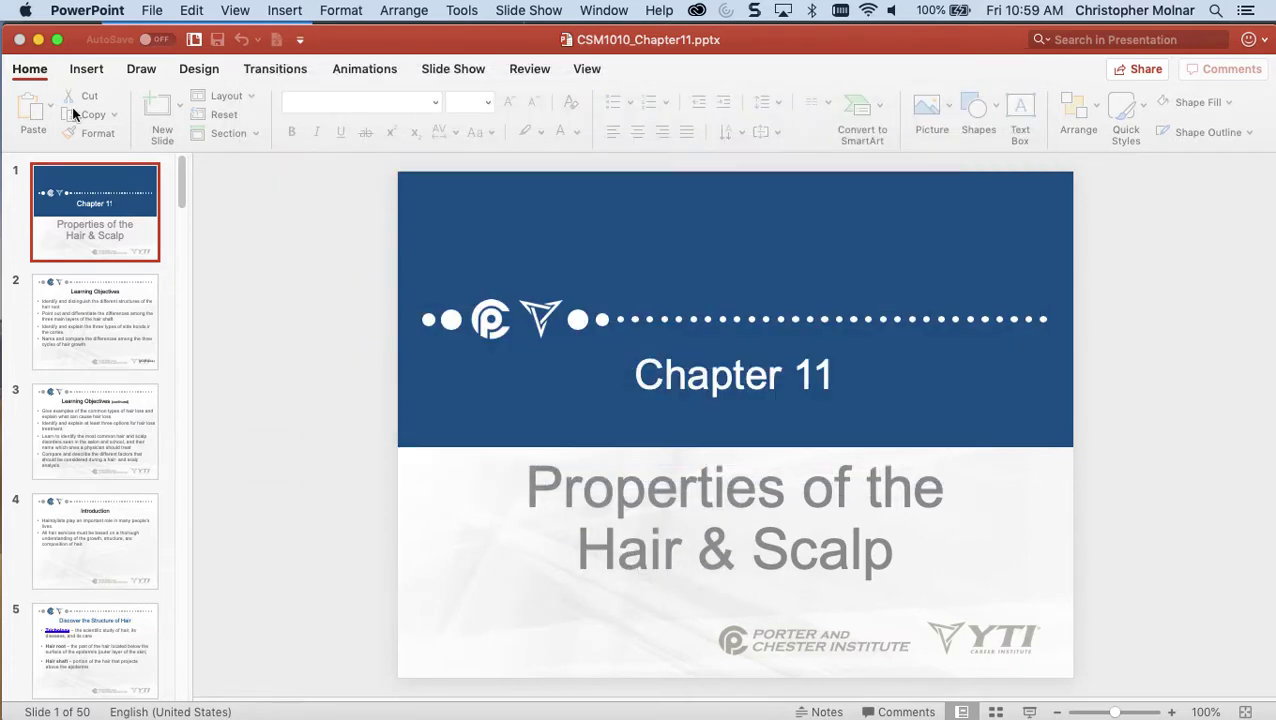
# - Export CSM1010_Chapter11 as a PDF via Save As, then cancel the running export
pyautogui.click(145, 10)
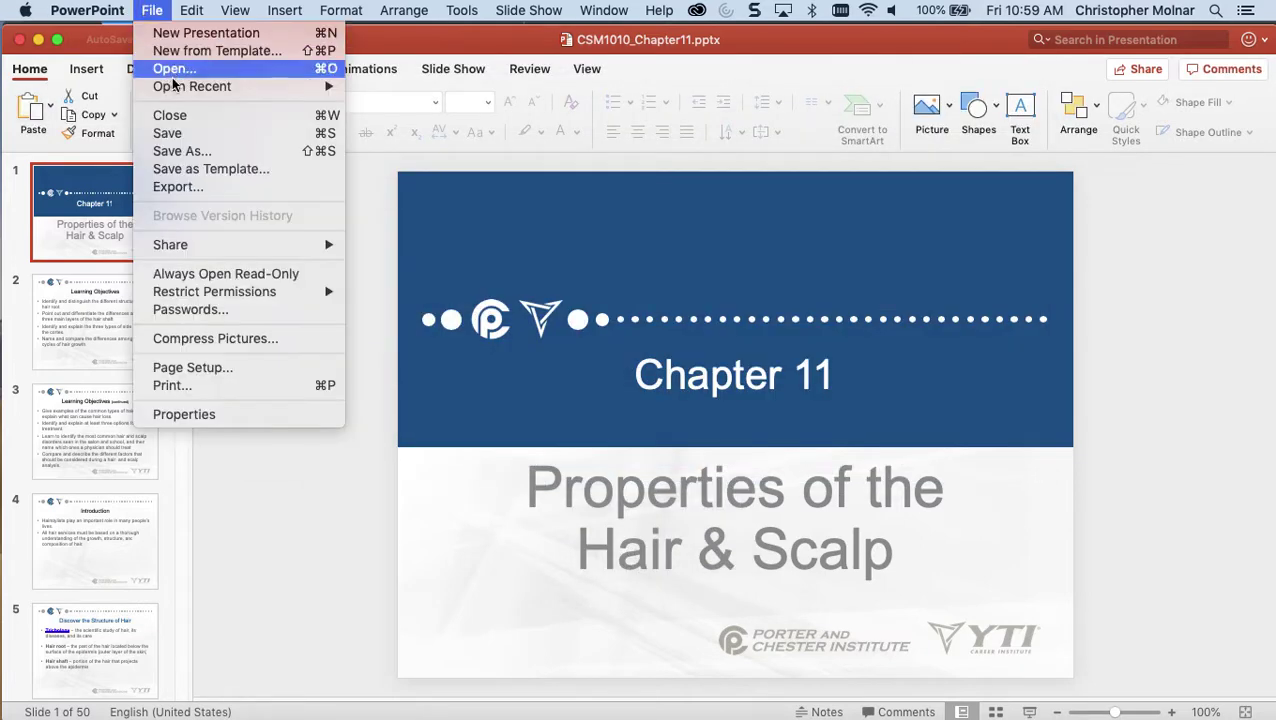
pyautogui.click(214, 145)
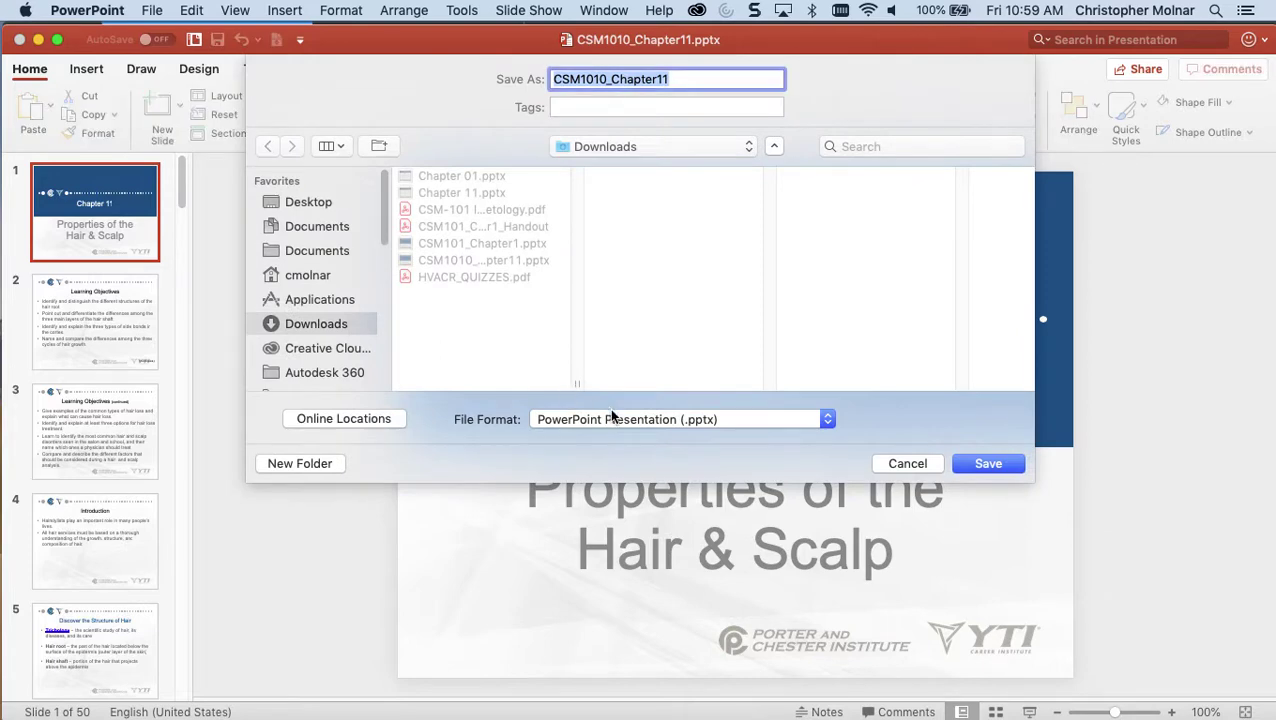
pyautogui.click(612, 416)
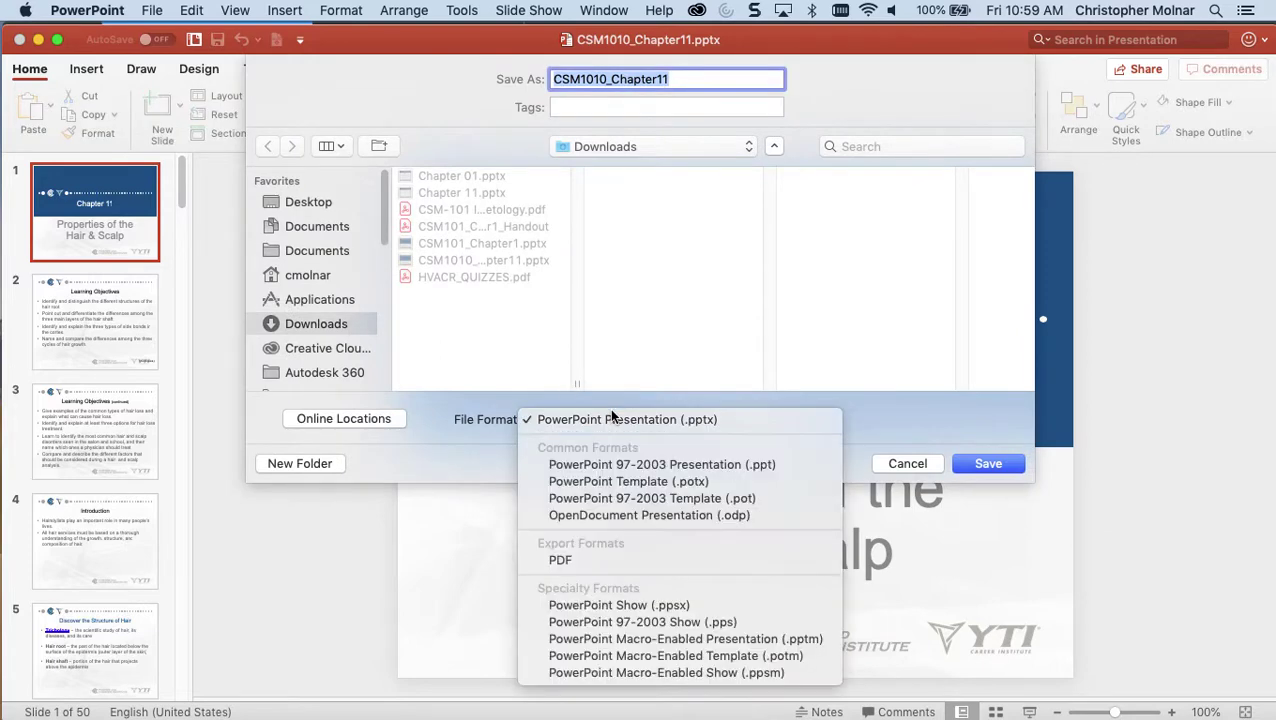
pyautogui.click(620, 562)
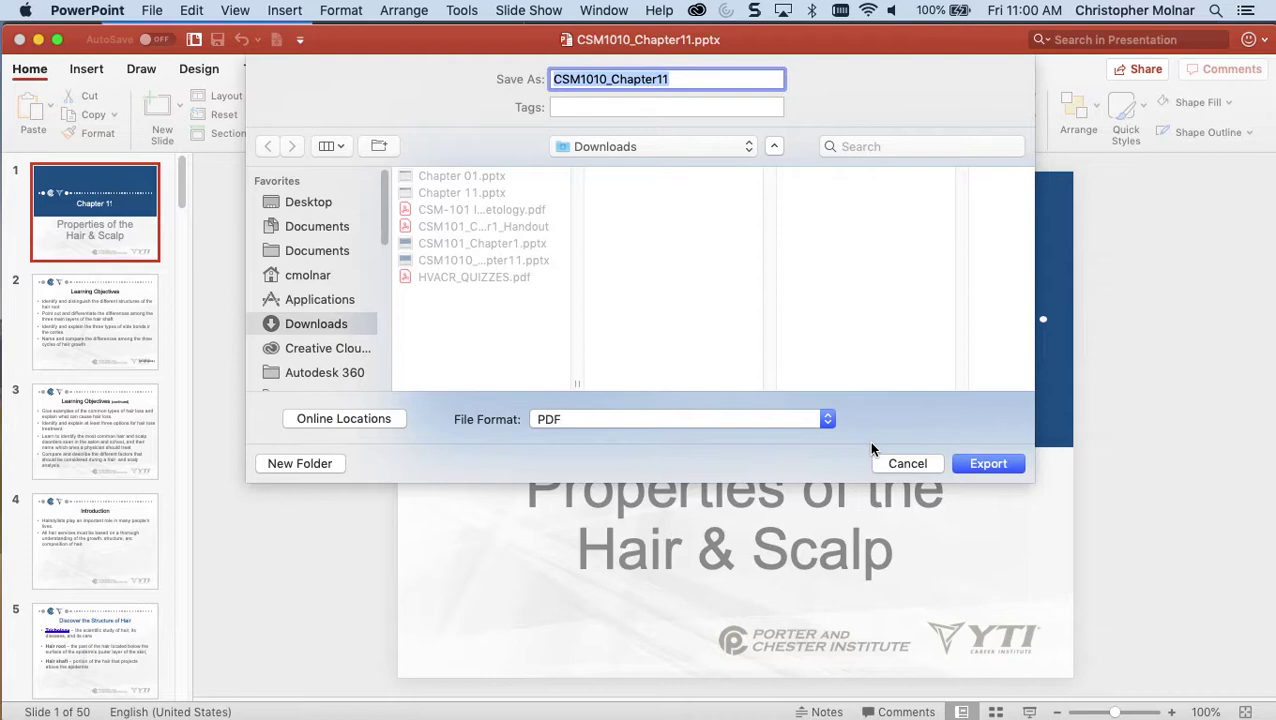
pyautogui.click(967, 465)
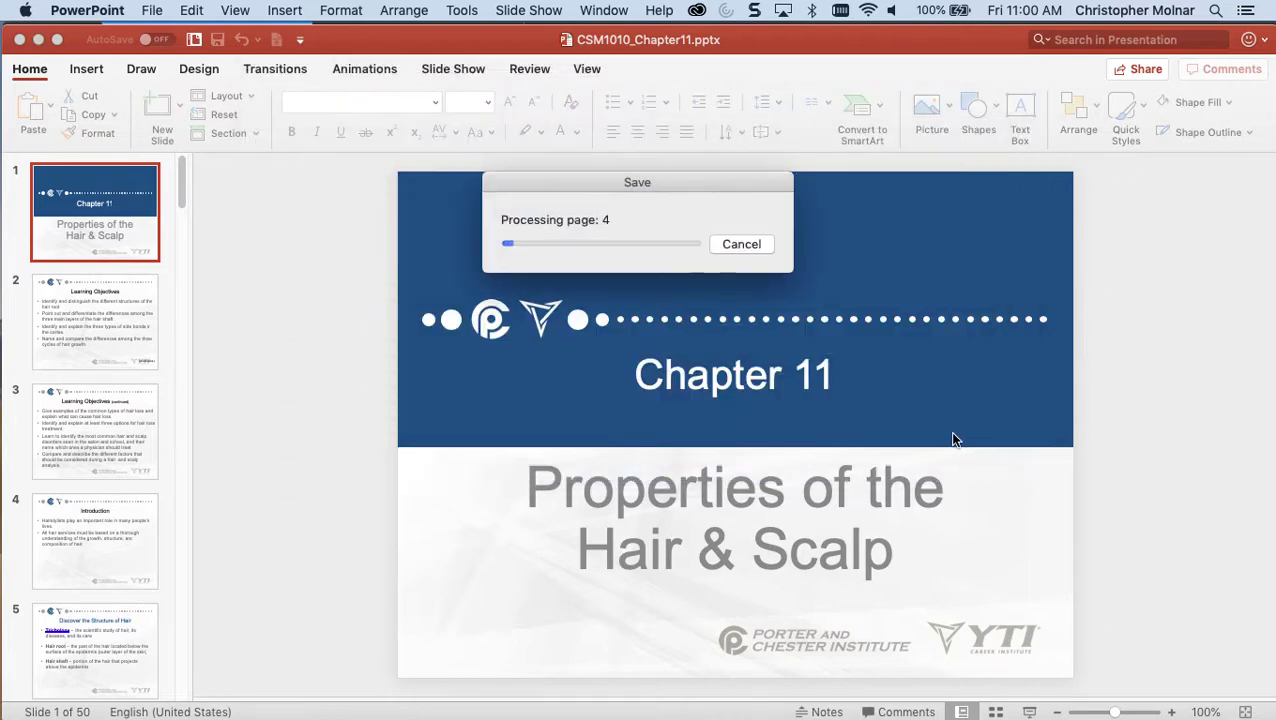
pyautogui.click(740, 244)
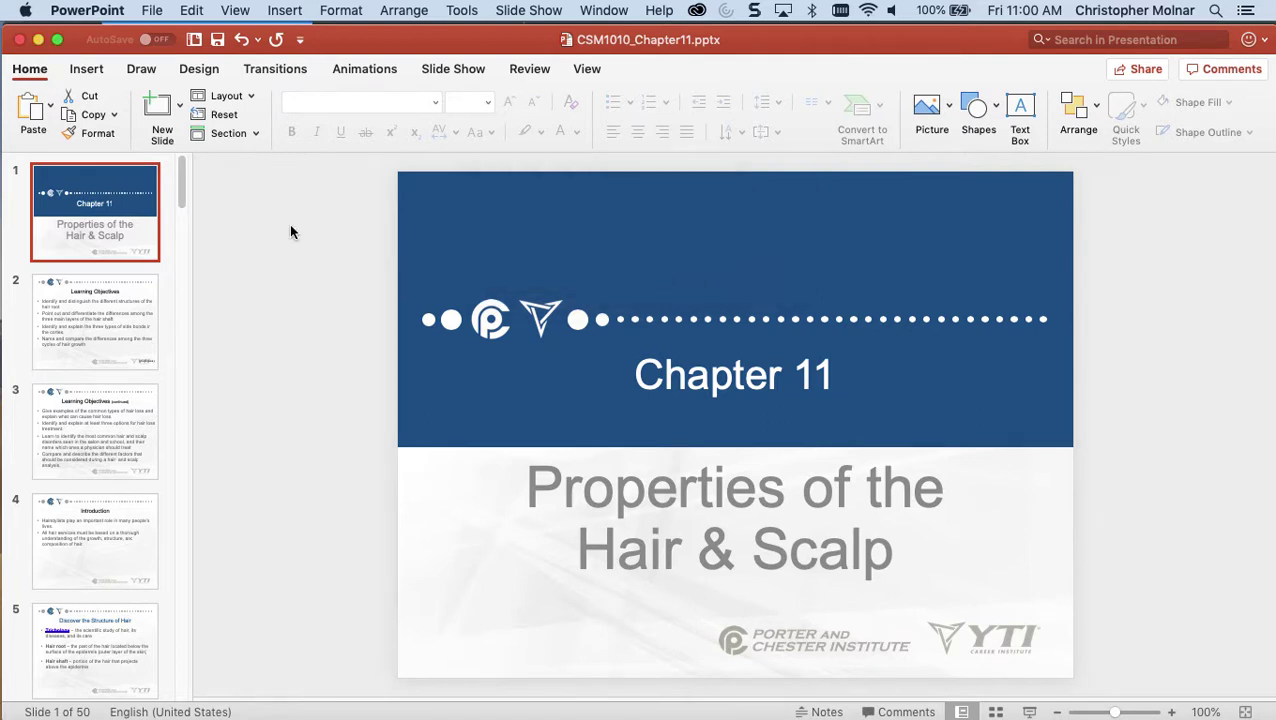
# - Set the print layout to Handouts with three slides per page
pyautogui.click(148, 10)
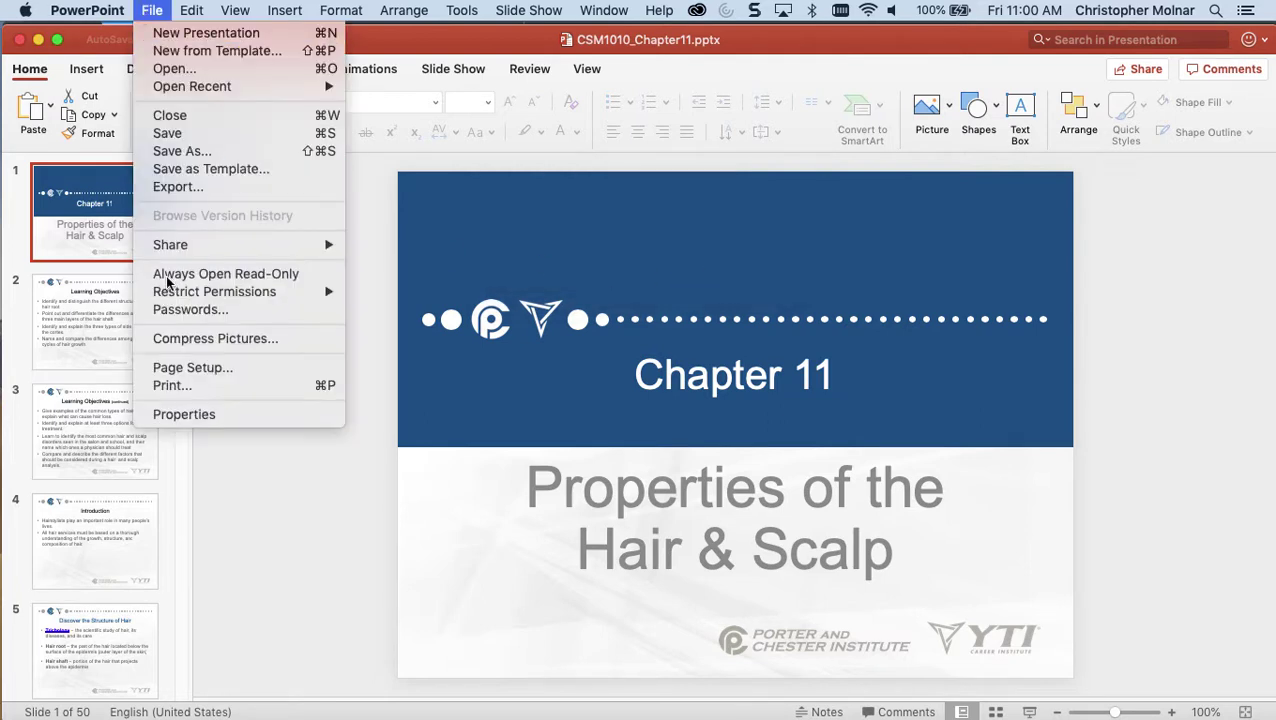
pyautogui.click(172, 385)
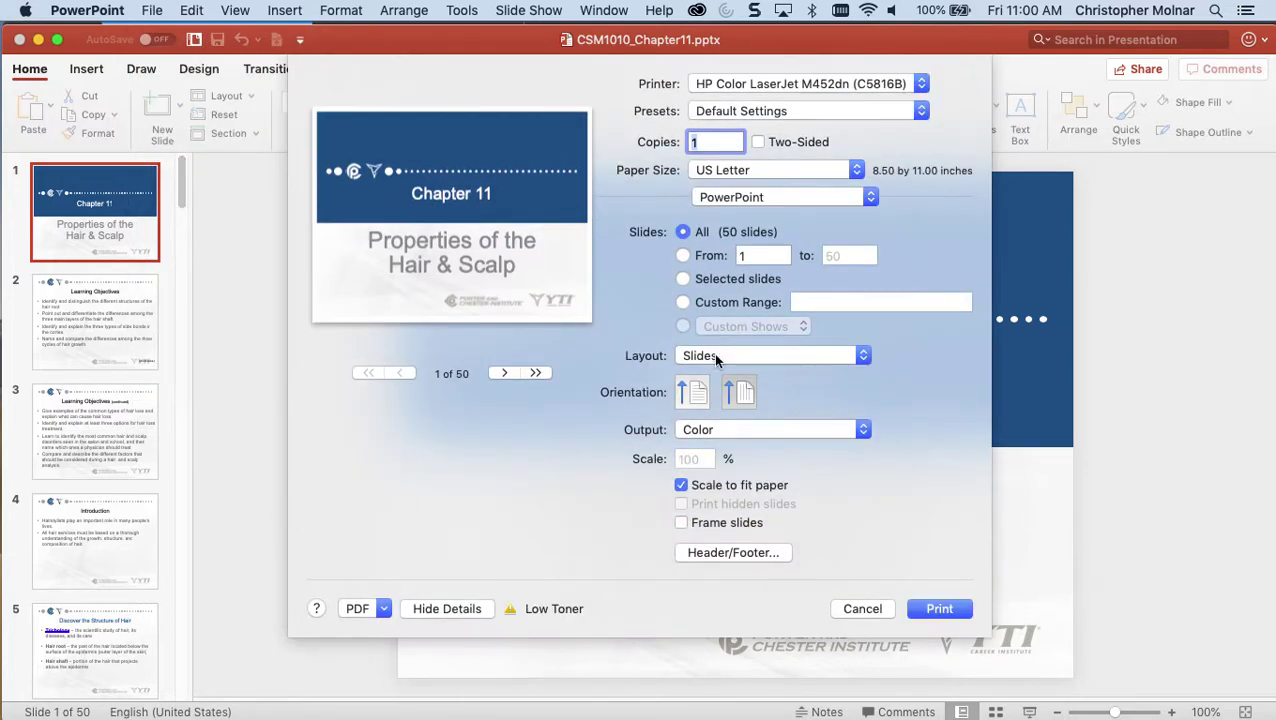
pyautogui.click(716, 357)
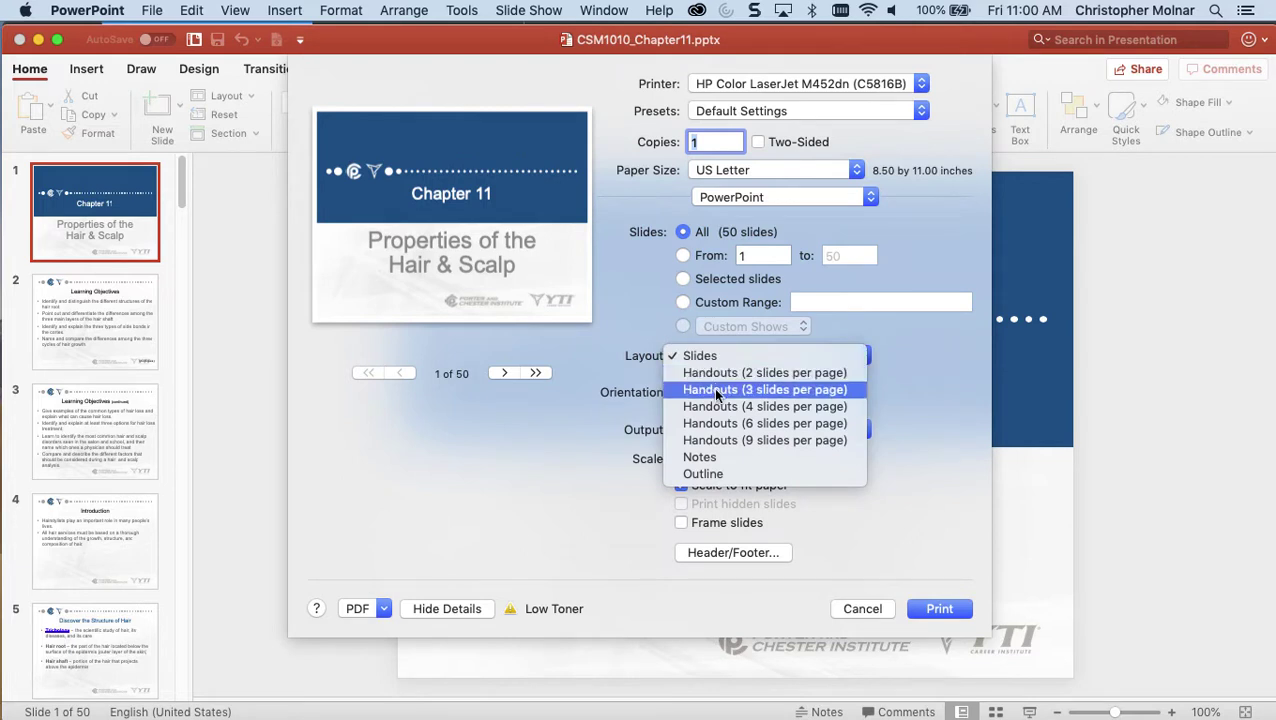
pyautogui.click(715, 390)
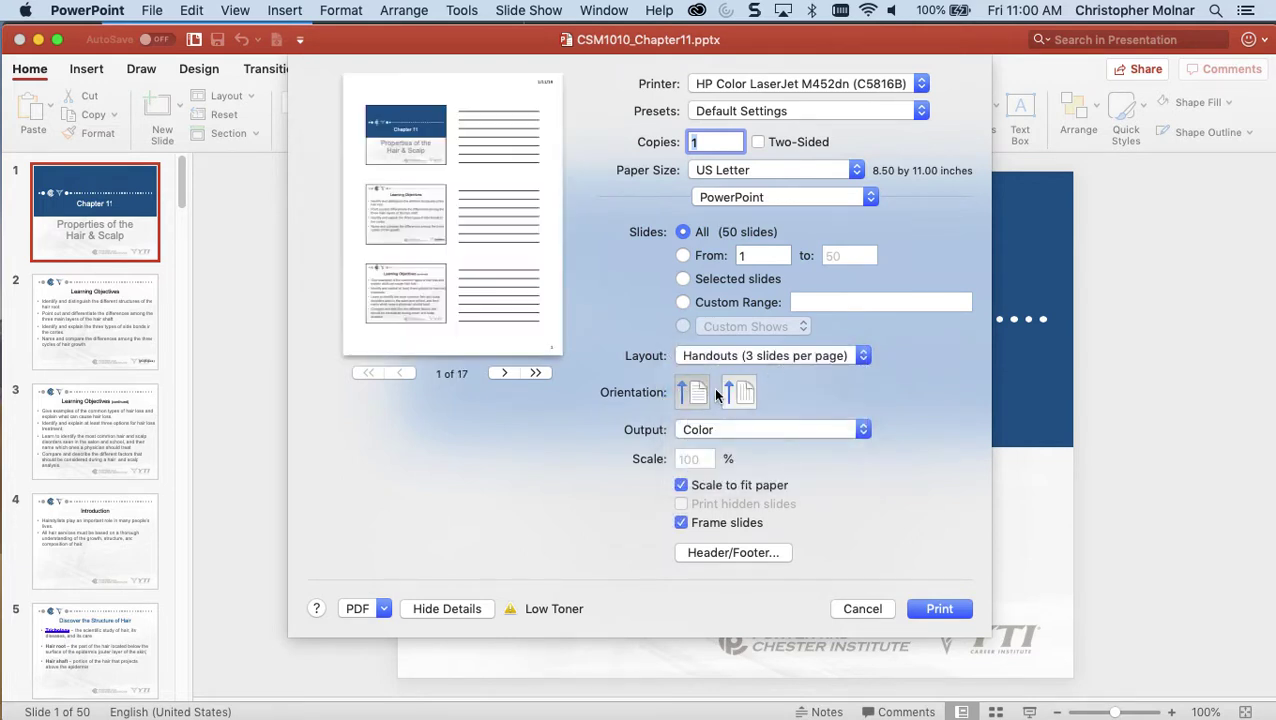
# - Save the handout as PDF CSM1010_Chapter11_Handout in Downloads
pyautogui.click(383, 608)
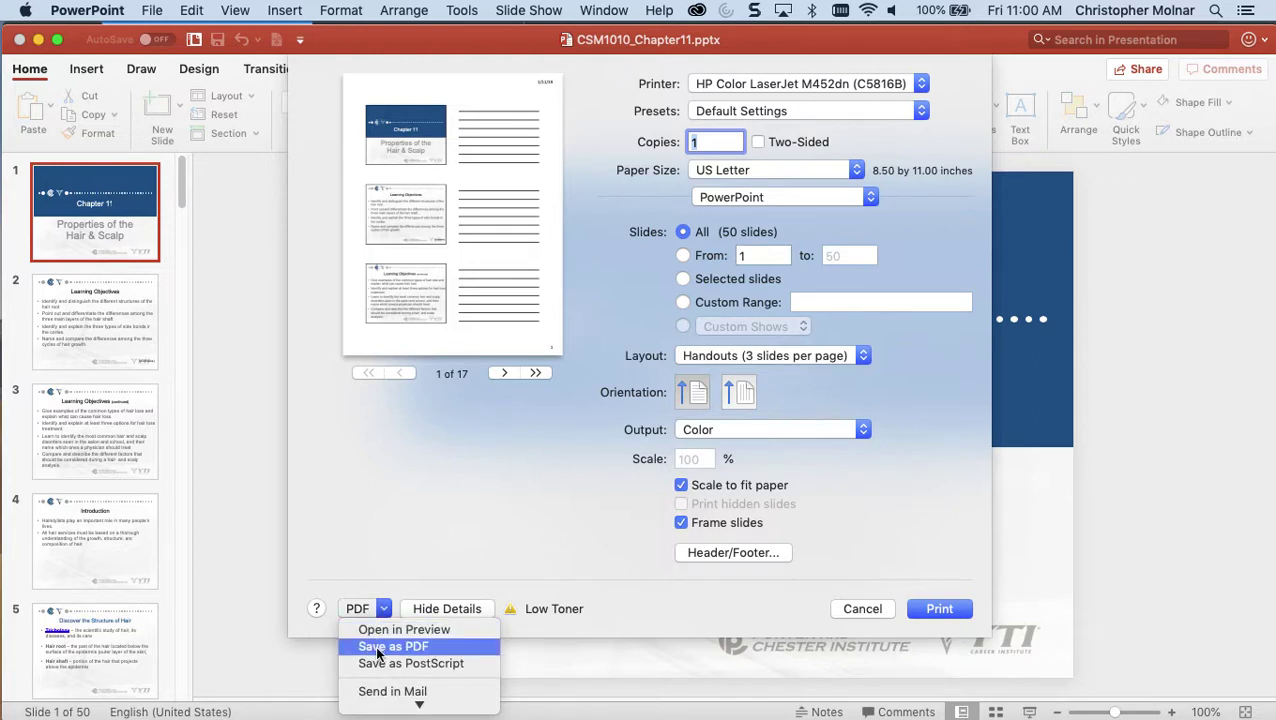
pyautogui.click(430, 548)
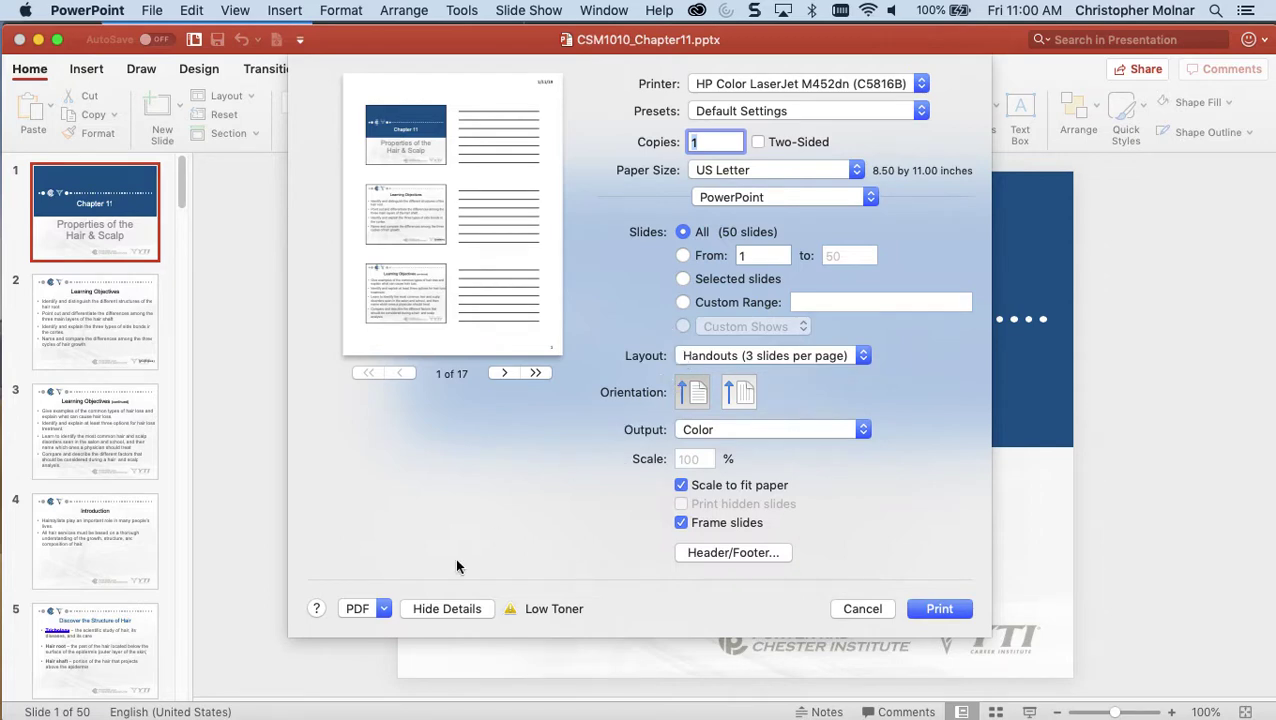
pyautogui.click(384, 608)
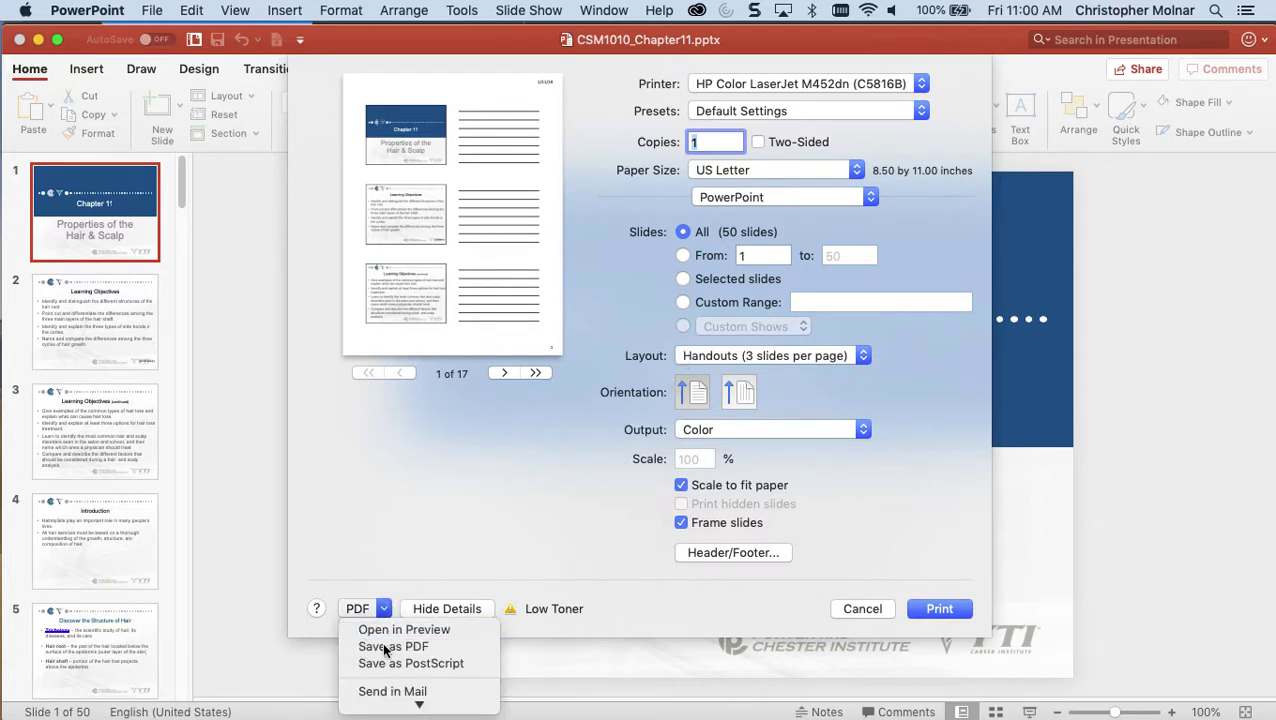
pyautogui.click(384, 647)
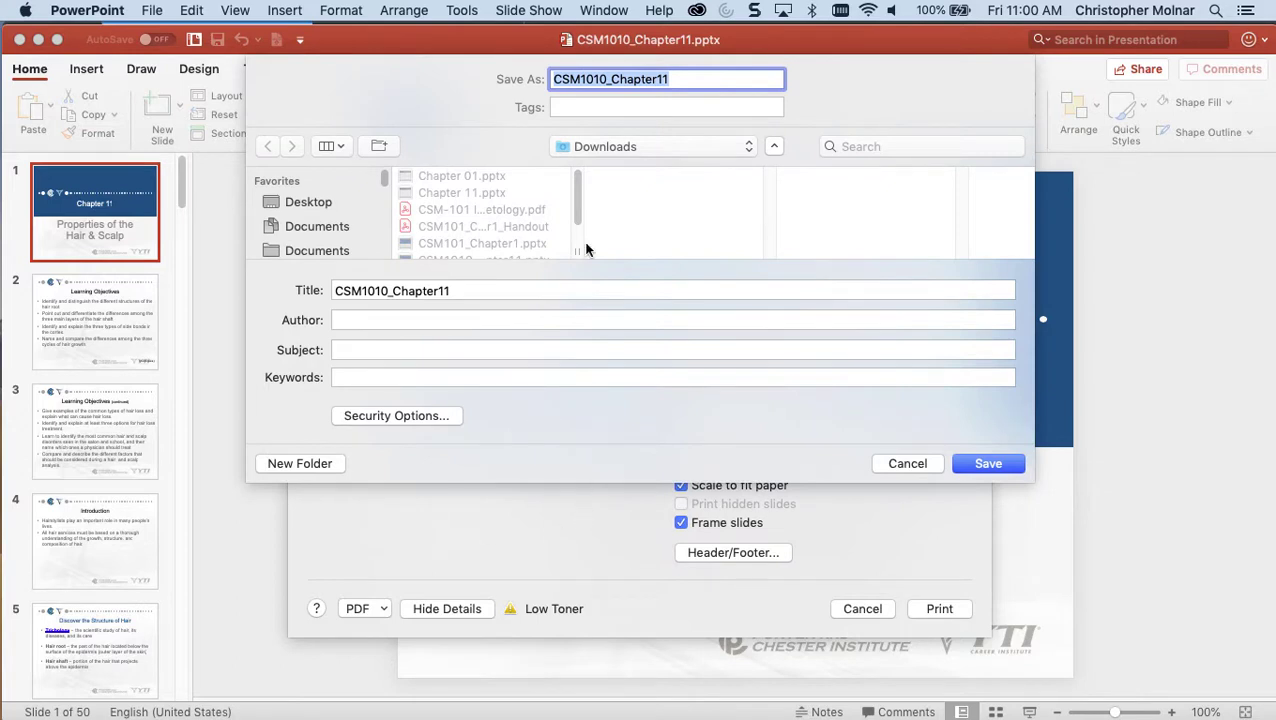
pyautogui.click(672, 79)
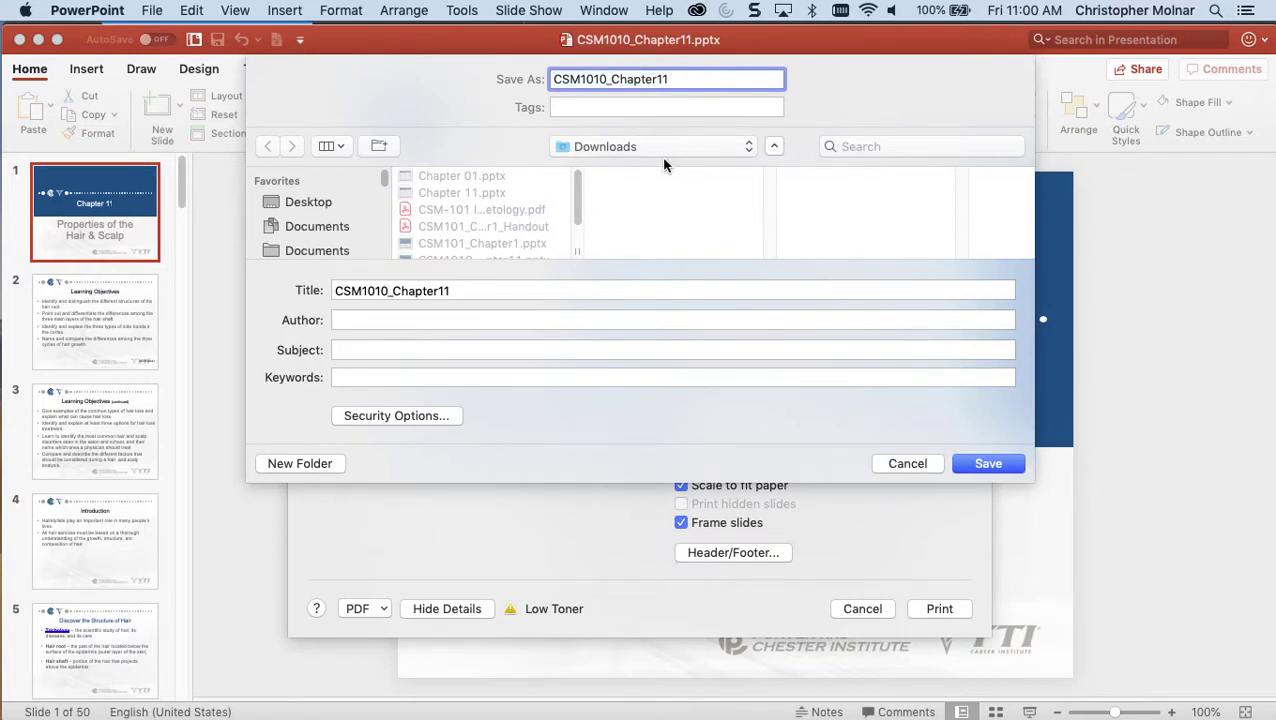
pyautogui.write('_Handout')
pyautogui.click(983, 465)
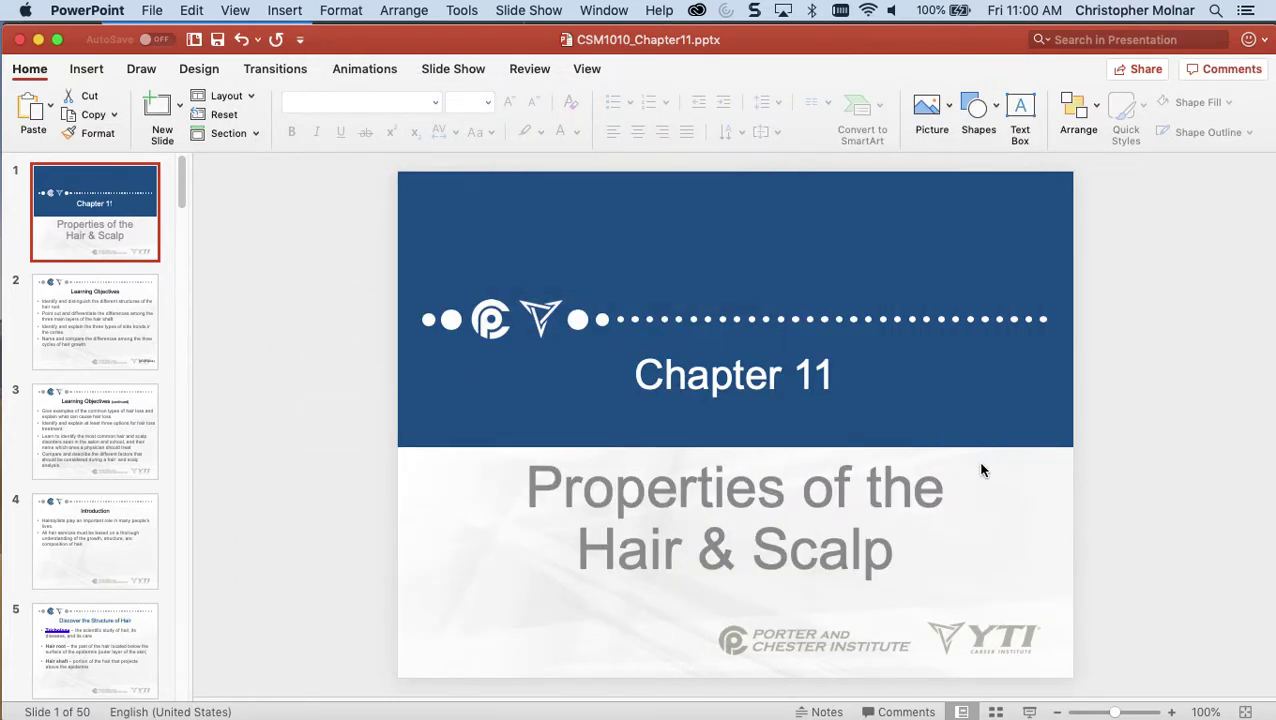
# - Close PowerPoint and scroll the course page down to the Day 8 section
pyautogui.click(18, 41)
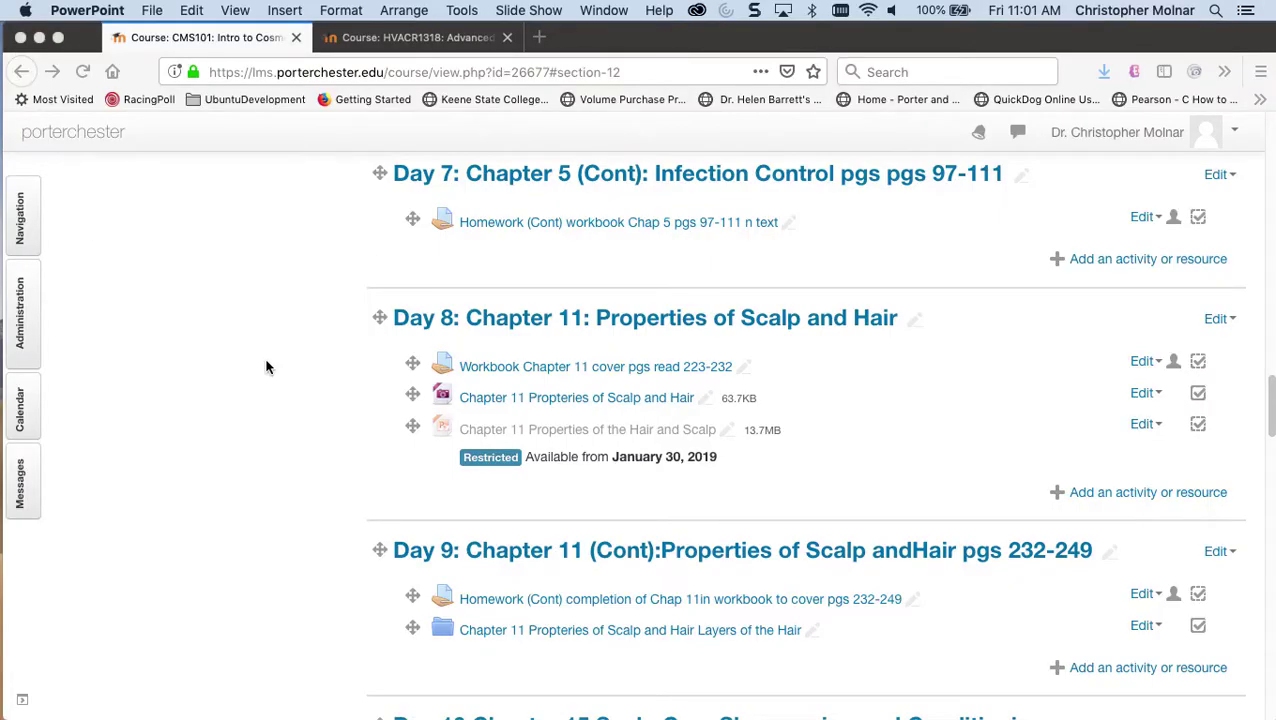
pyautogui.scroll(-2, 297, 490)
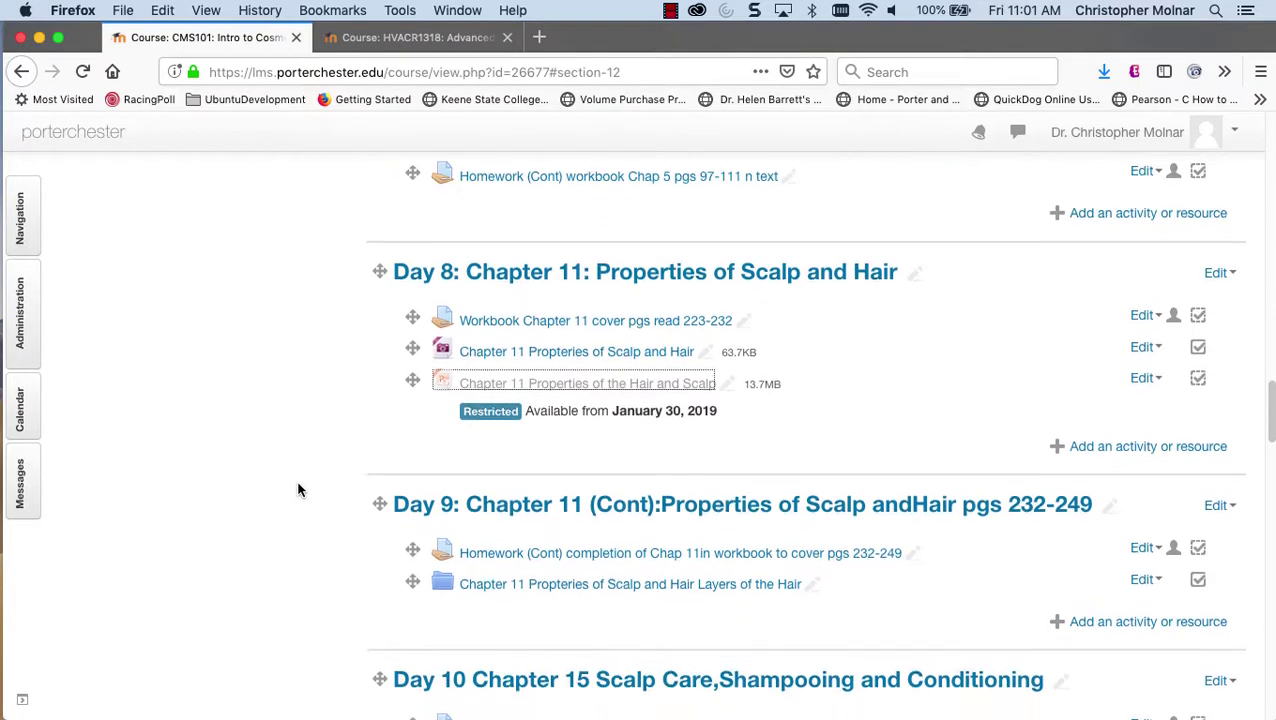
pyautogui.scroll(-1, 651, 418)
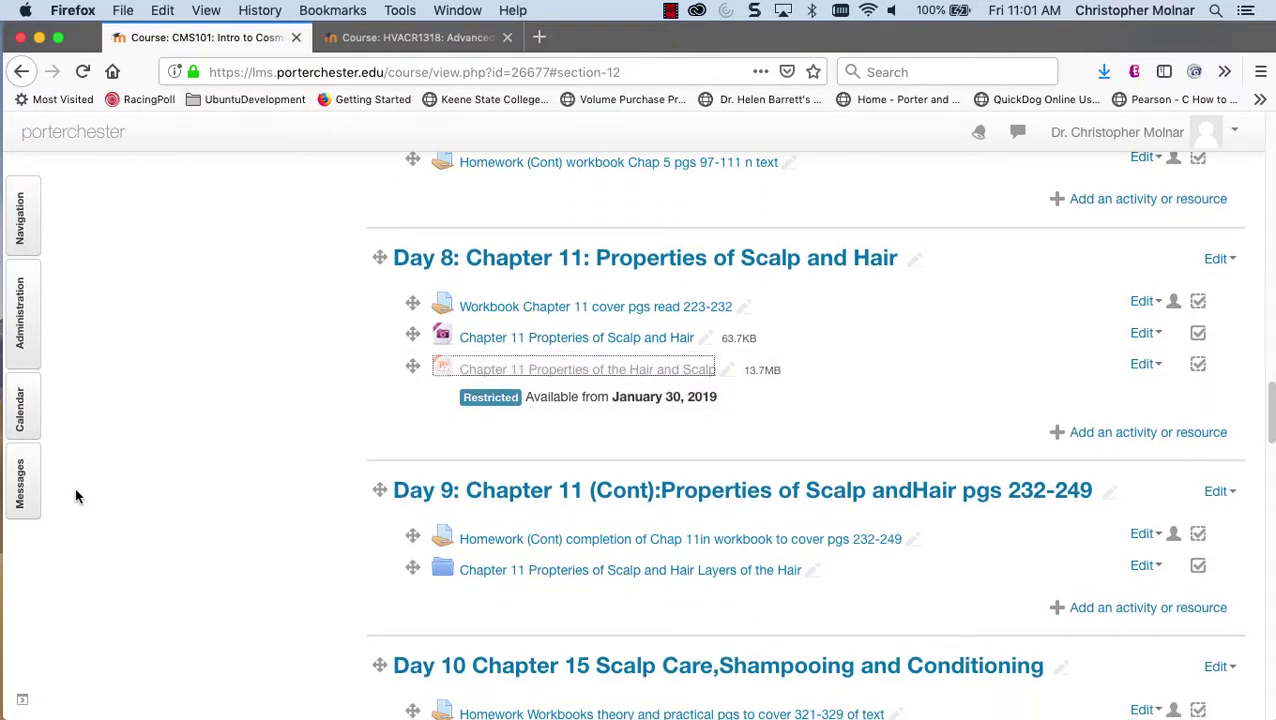
# - Drag CSM1010_Chapter11.pptx and the Handout PDF from Downloads into Day 8
pyautogui.press('super+Tab')
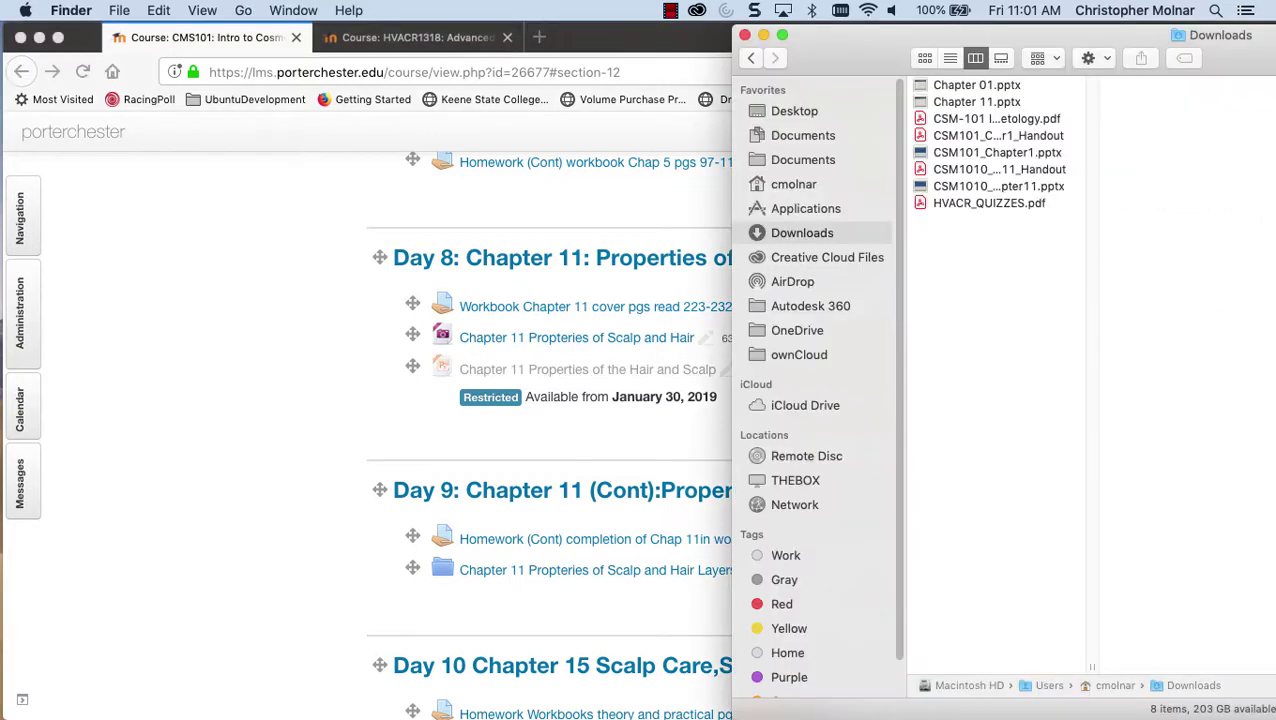
pyautogui.click(960, 186)
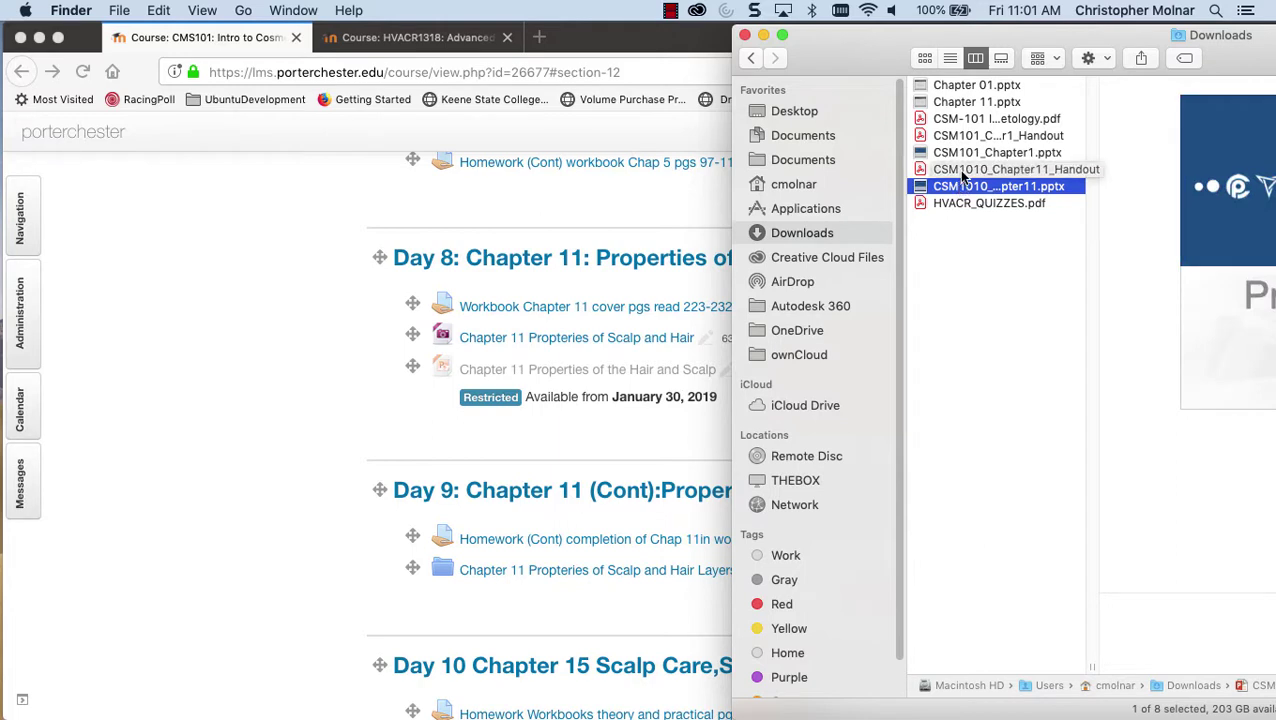
pyautogui.keyDown('super'); pyautogui.click(958, 169); pyautogui.keyUp('super')
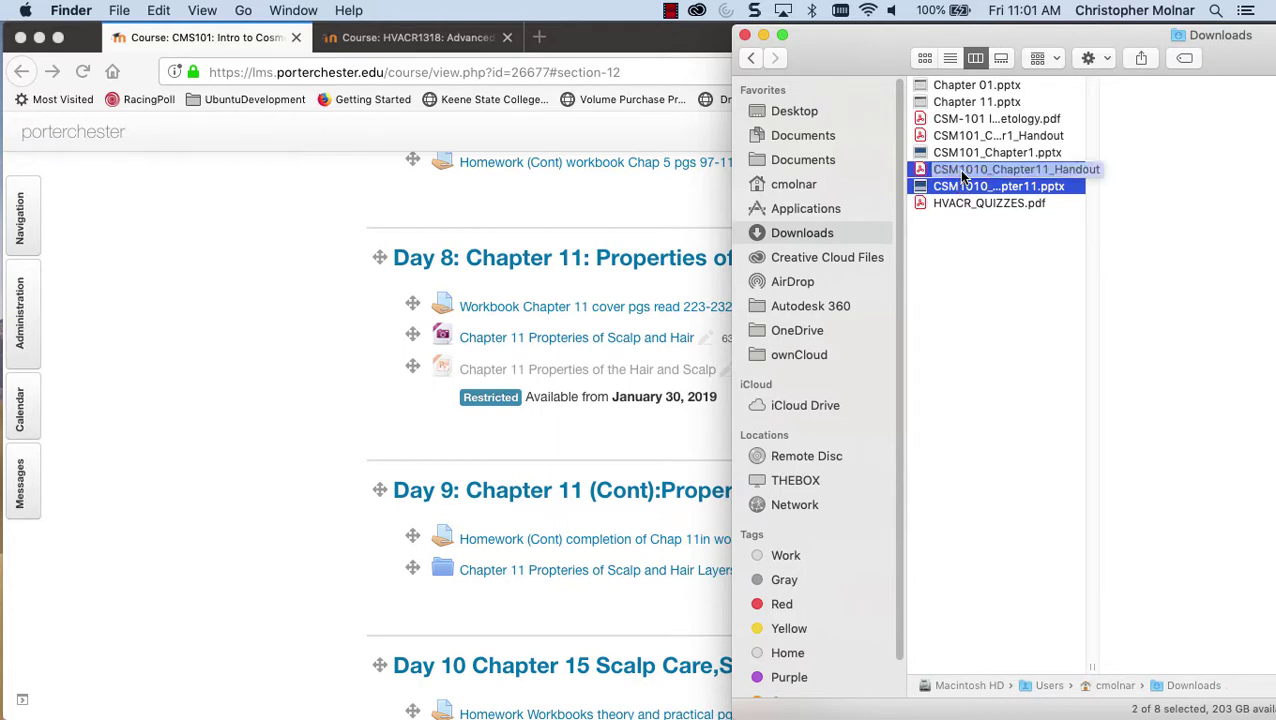
pyautogui.moveTo(962, 177); pyautogui.dragTo(478, 455)
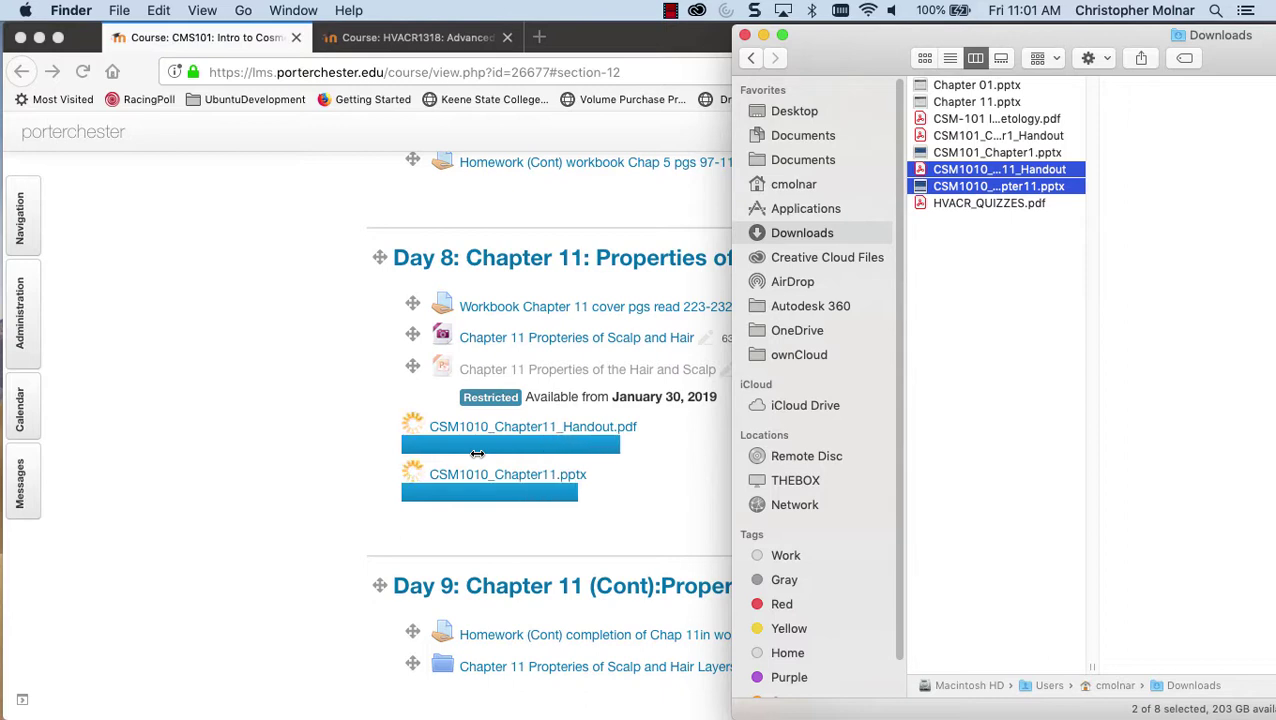
pyautogui.click(632, 50)
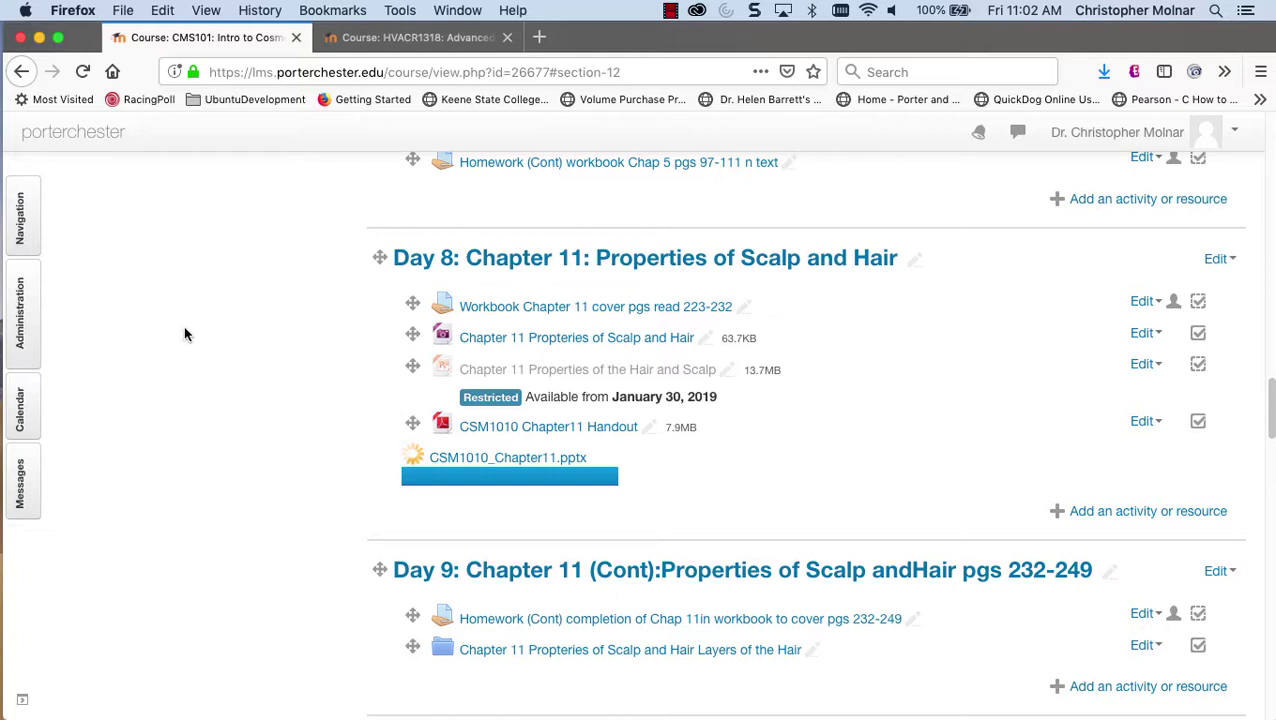
# - Drag the CSM1010 Chapter11 deck row above the handout in Day 8
pyautogui.click(671, 12)
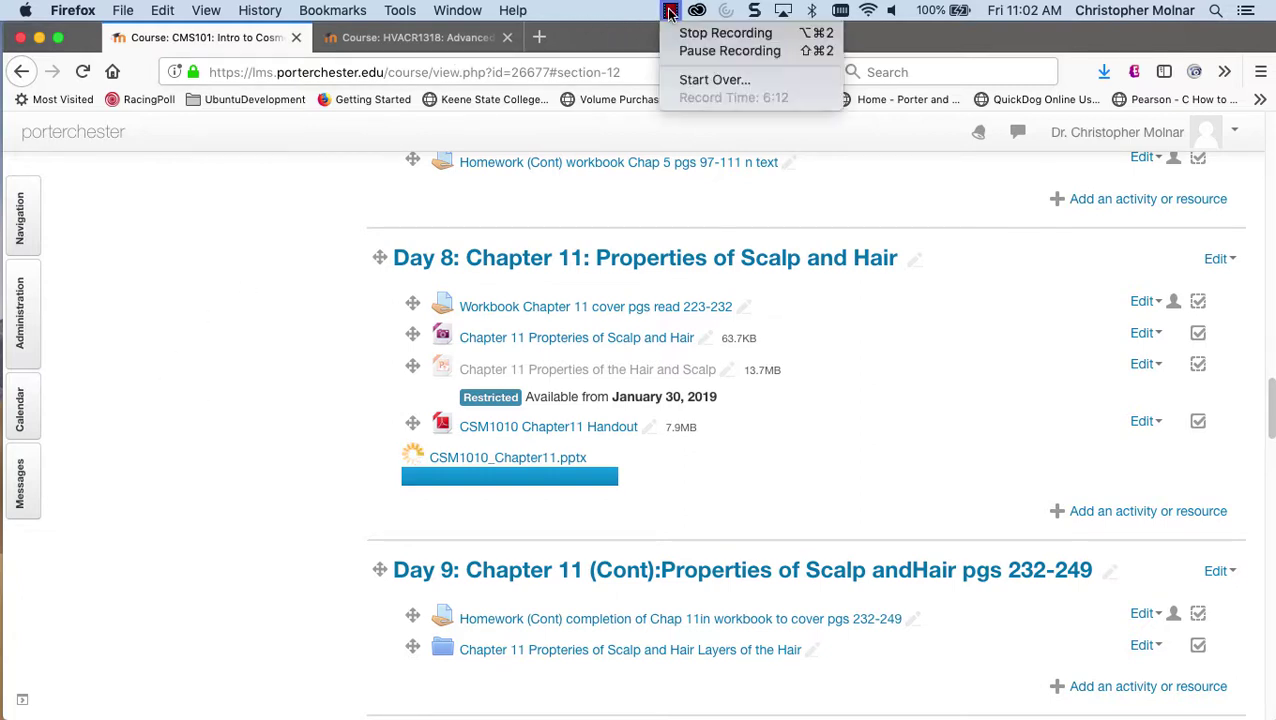
pyautogui.click(690, 51)
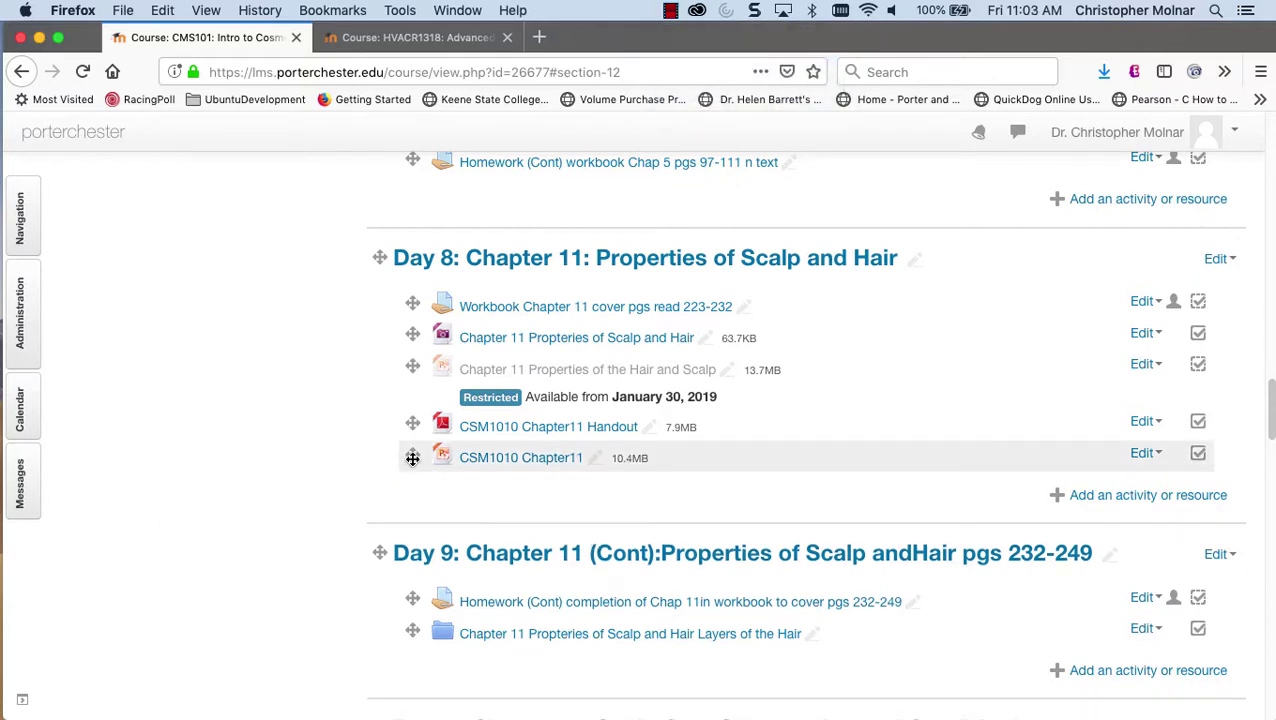
pyautogui.moveTo(412, 457); pyautogui.dragTo(405, 424)
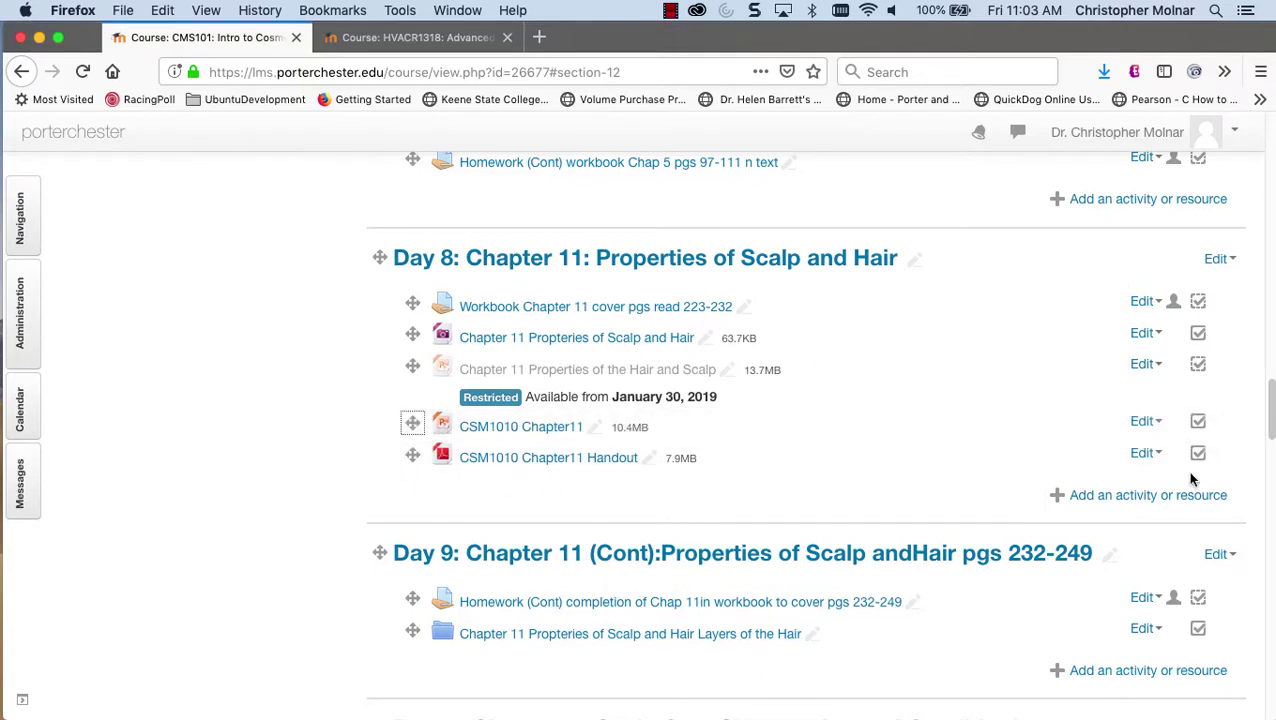
# - Indent the handout PDF two levels with Move right
pyautogui.click(1146, 454)
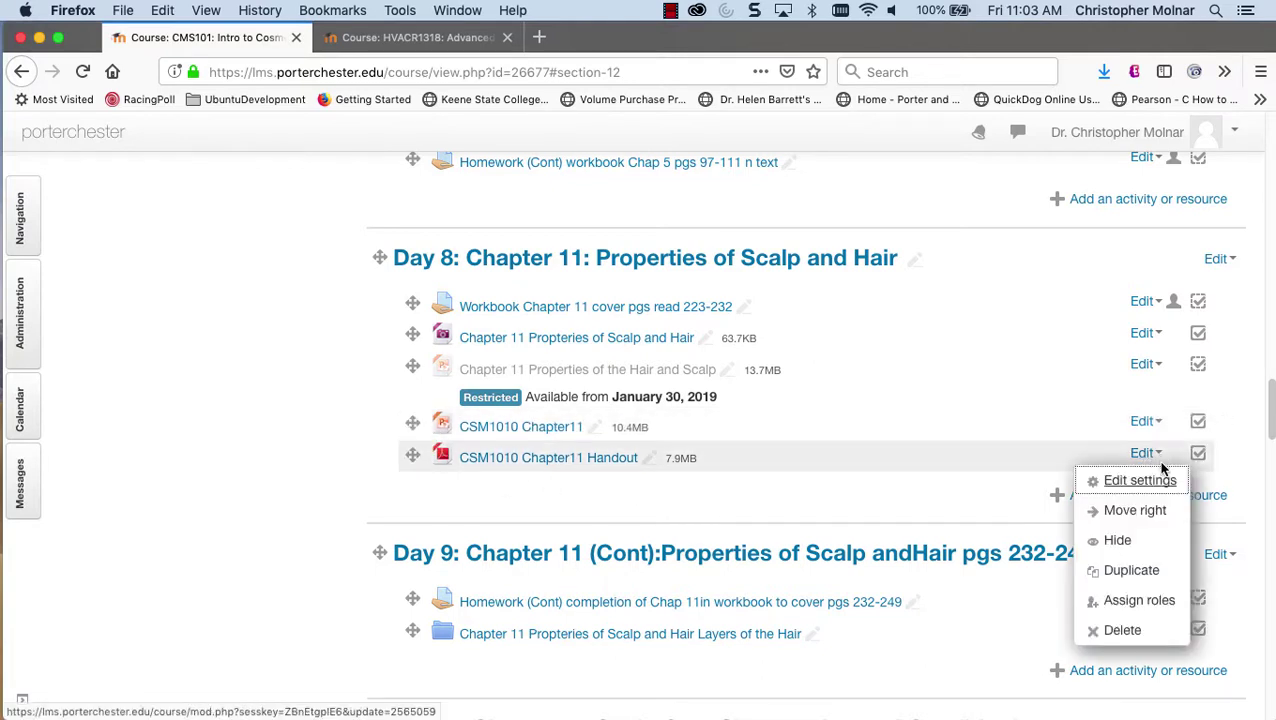
pyautogui.click(1138, 510)
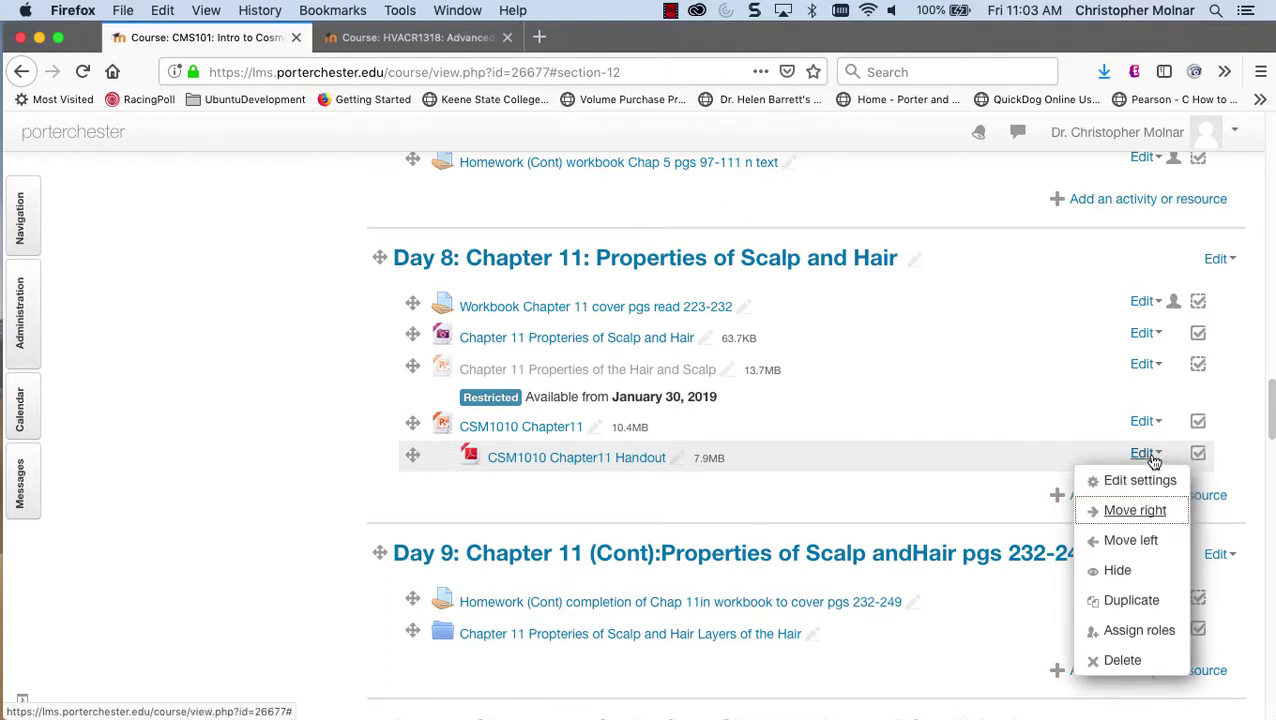
pyautogui.click(1138, 512)
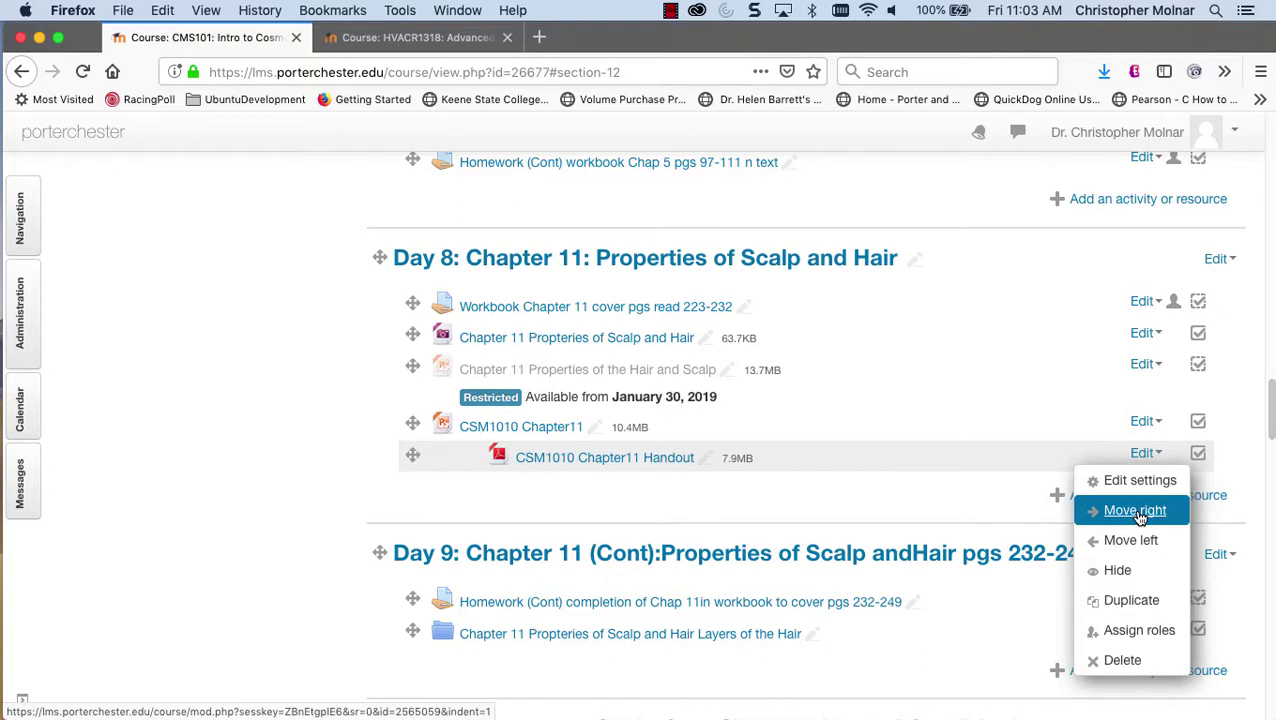
# - Rename the deck item to 'PPT: CSM1010 Chapter11'
pyautogui.click(650, 521)
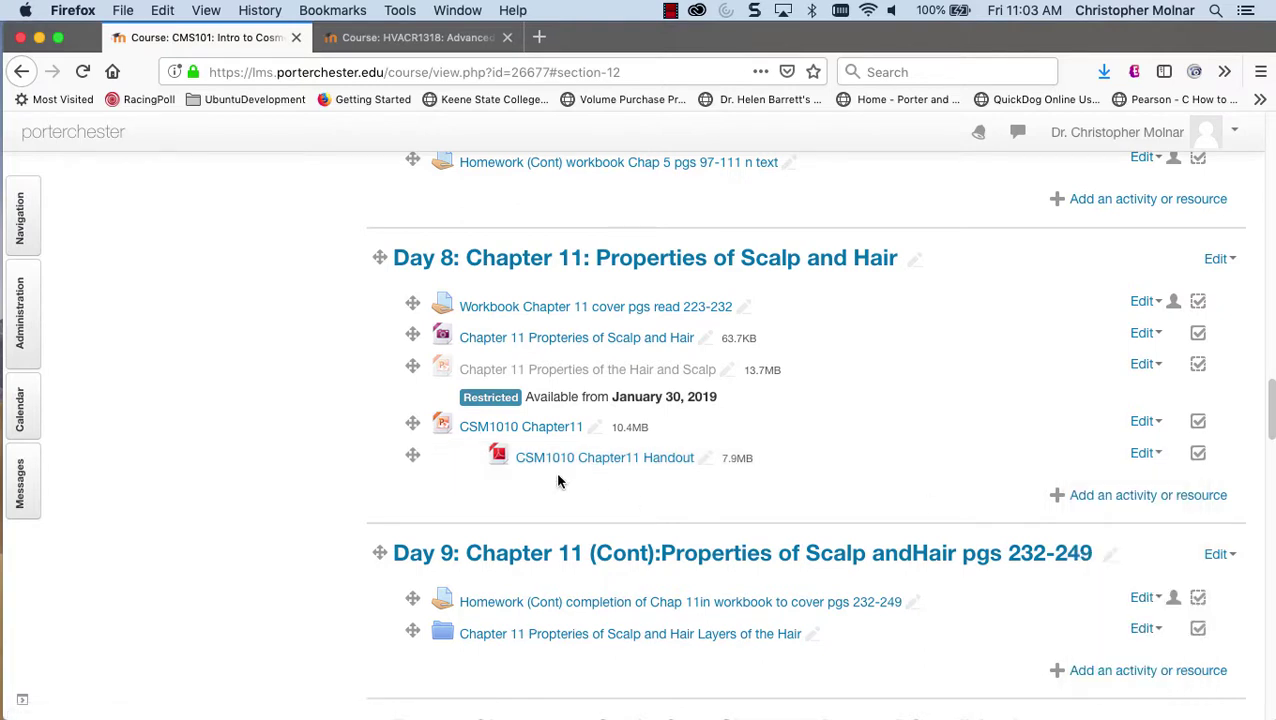
pyautogui.click(595, 434)
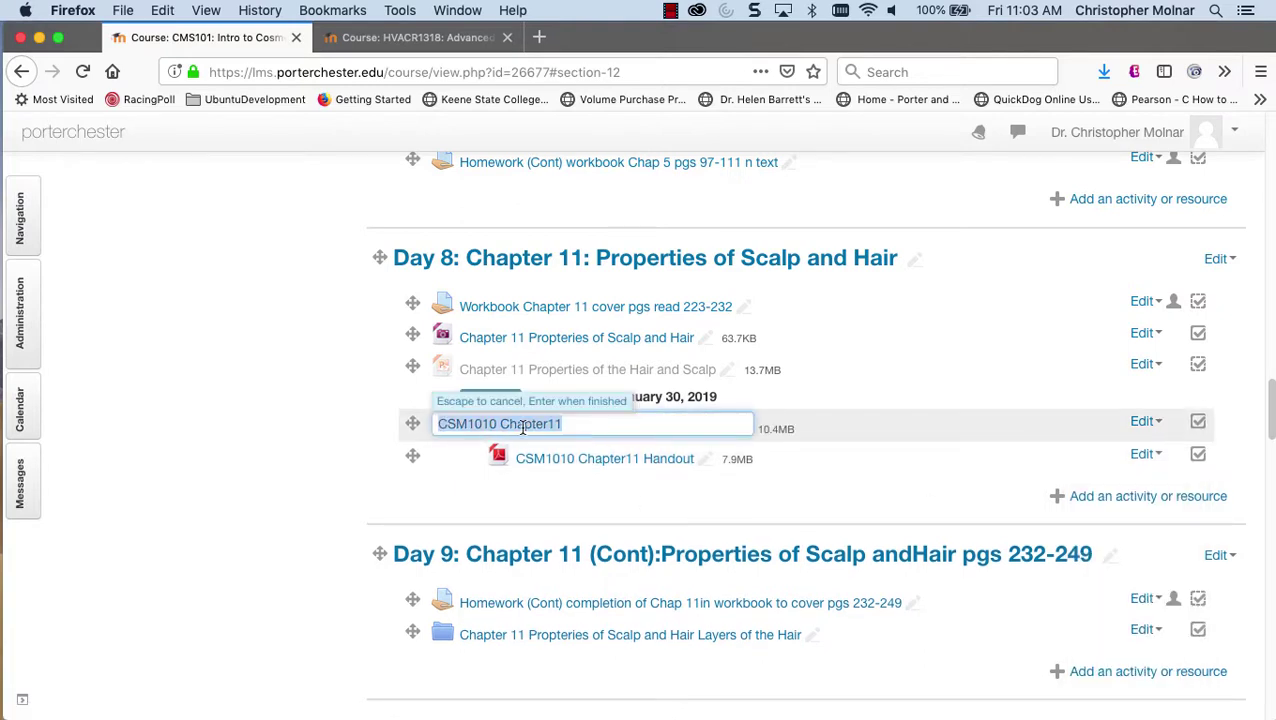
pyautogui.click(441, 423)
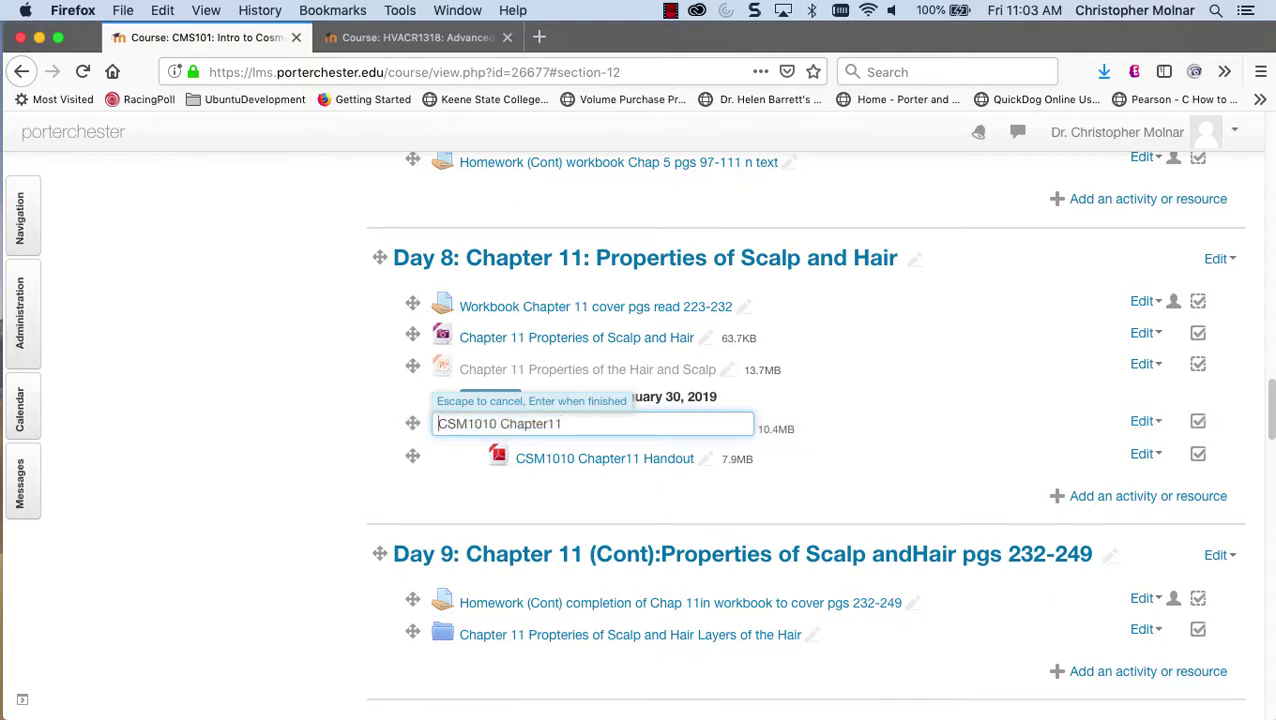
pyautogui.write('PPT:')
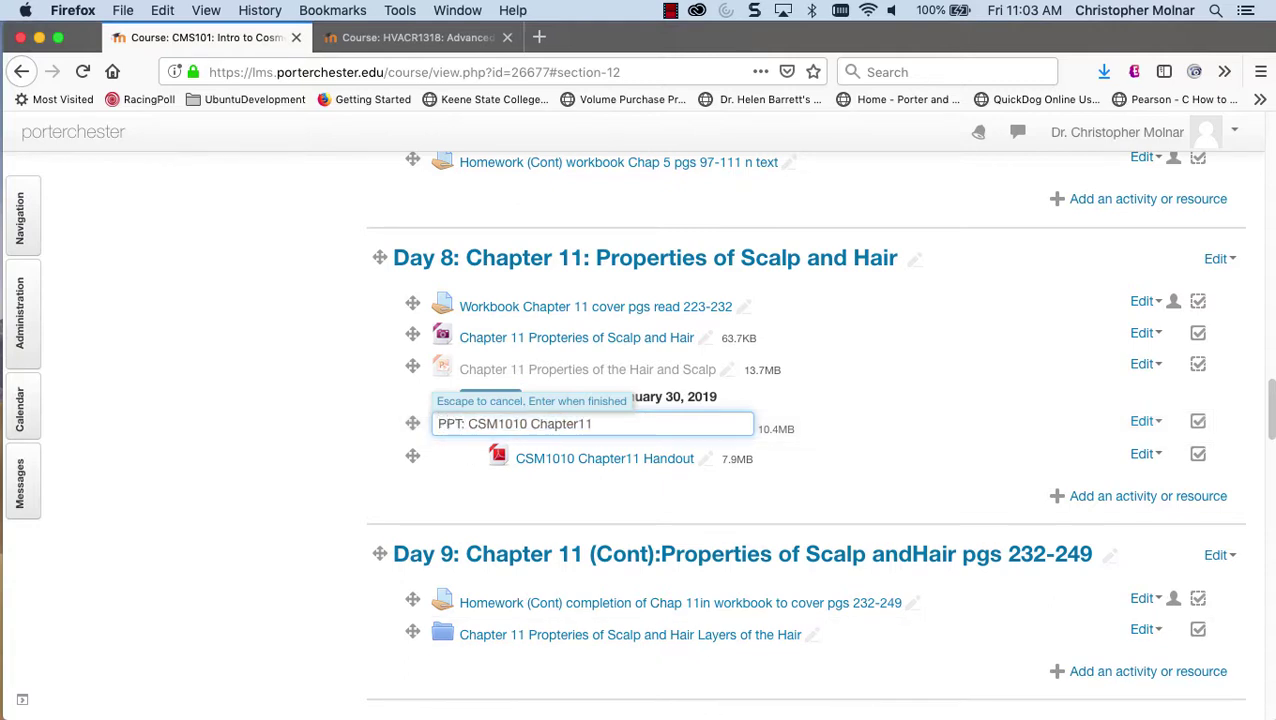
pyautogui.press('Return')
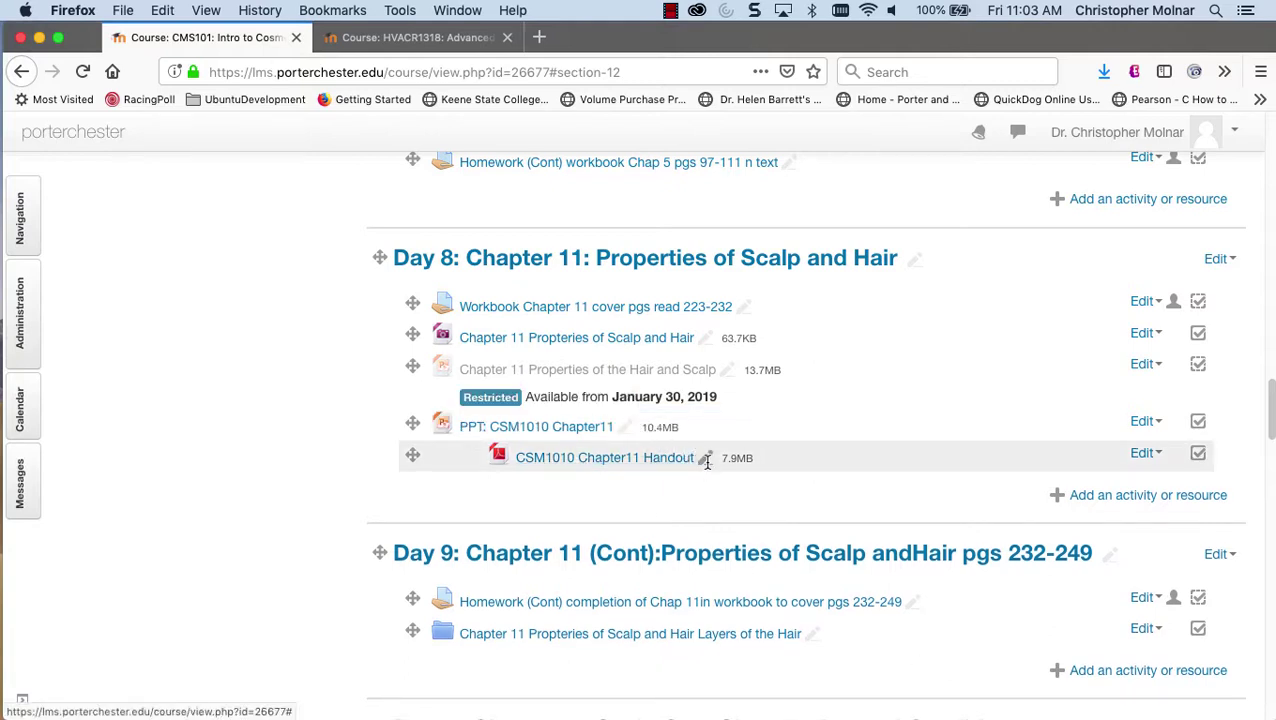
# - Rename the handout item to 'HANDOUT: CSM1010 Chapter11'
pyautogui.click(705, 459)
pyautogui.press('Right')
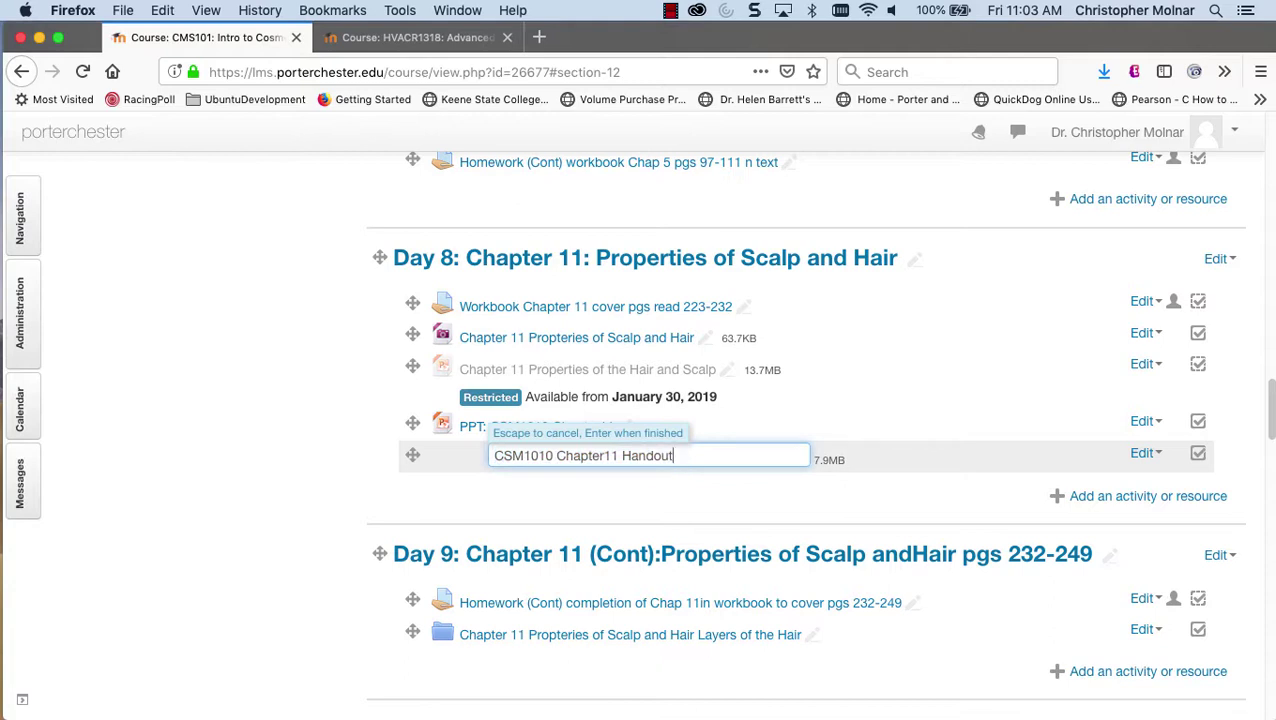
pyautogui.press('BackSpace')
pyautogui.press('BackSpace')
pyautogui.press('BackSpace')
pyautogui.press('BackSpace')
pyautogui.press('BackSpace')
pyautogui.press('BackSpace')
pyautogui.press('BackSpace')
pyautogui.press('BackSpace')
pyautogui.press('BackSpace')
pyautogui.write('1')
pyautogui.press('Left')
pyautogui.press('Left')
pyautogui.press('Left')
pyautogui.press('Left')
pyautogui.press('Left')
pyautogui.press('Left')
pyautogui.press('Left')
pyautogui.press('Left')
pyautogui.press('Left')
pyautogui.press('Left')
pyautogui.press('Left')
pyautogui.press('Left')
pyautogui.press('Left')
pyautogui.press('Left')
pyautogui.press('Left')
pyautogui.press('Left')
pyautogui.write('HA')
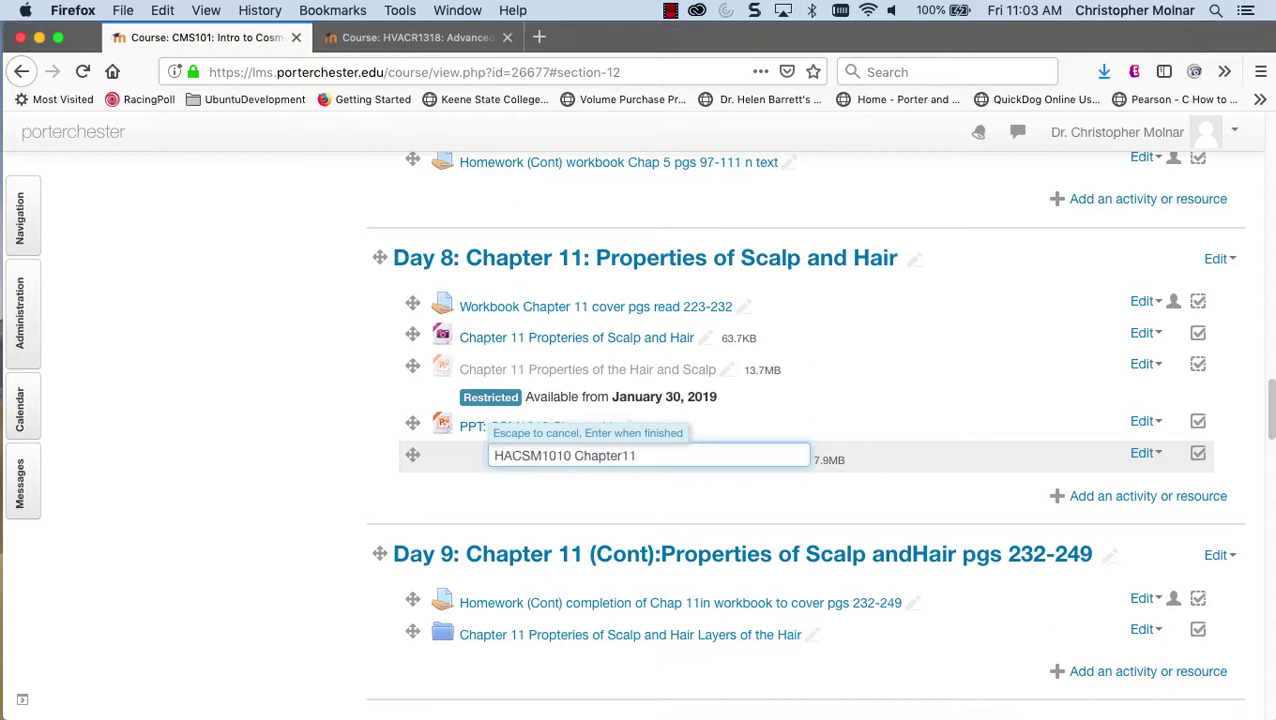
pyautogui.write('ND')
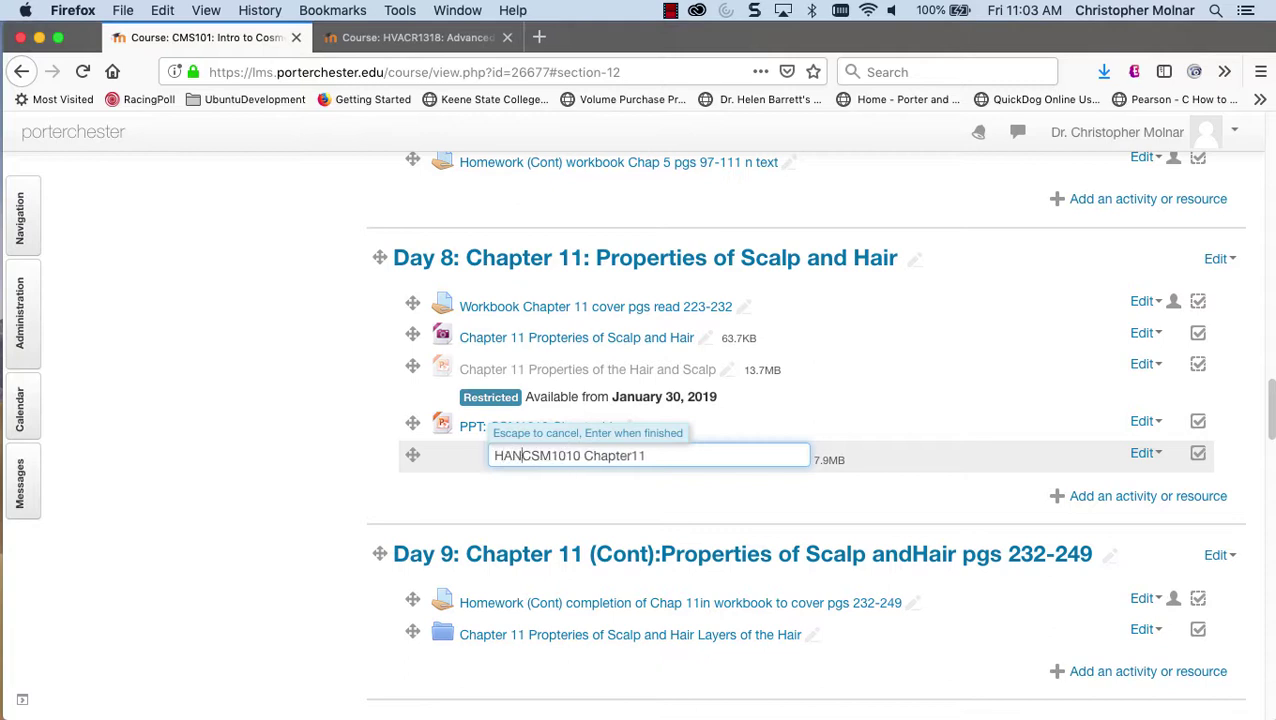
pyautogui.write('OUT:')
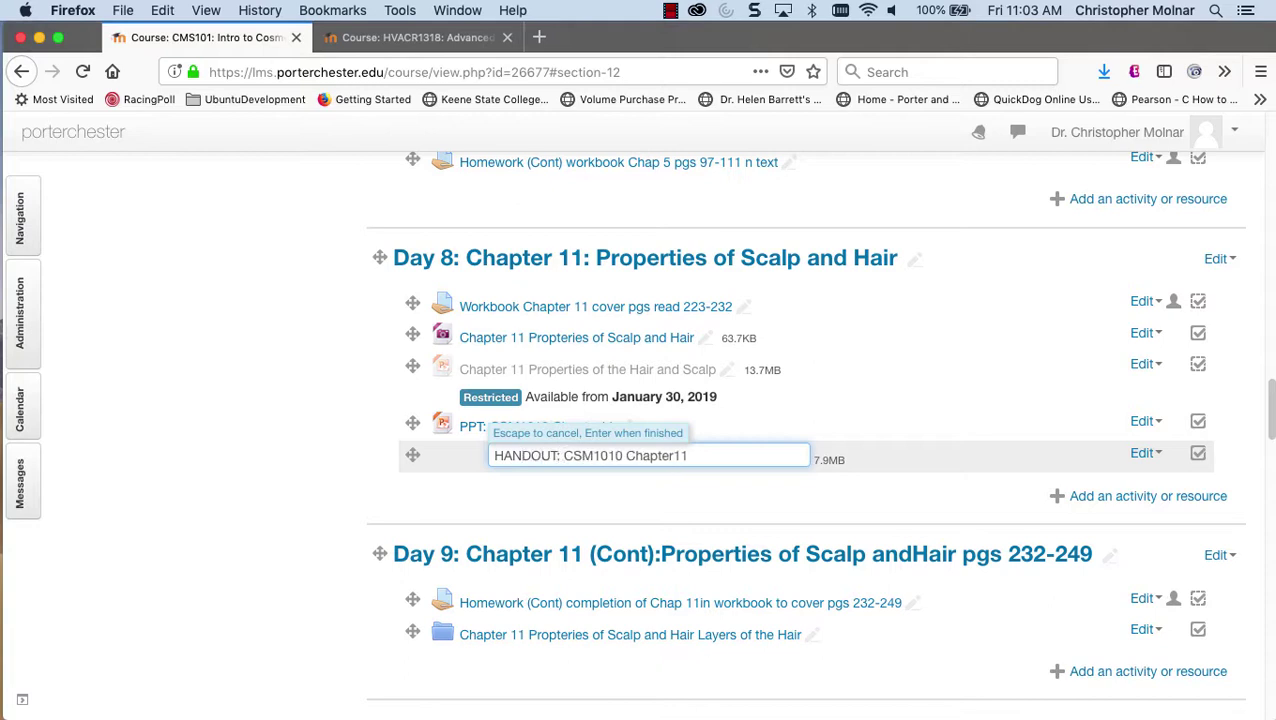
pyautogui.press('Return')
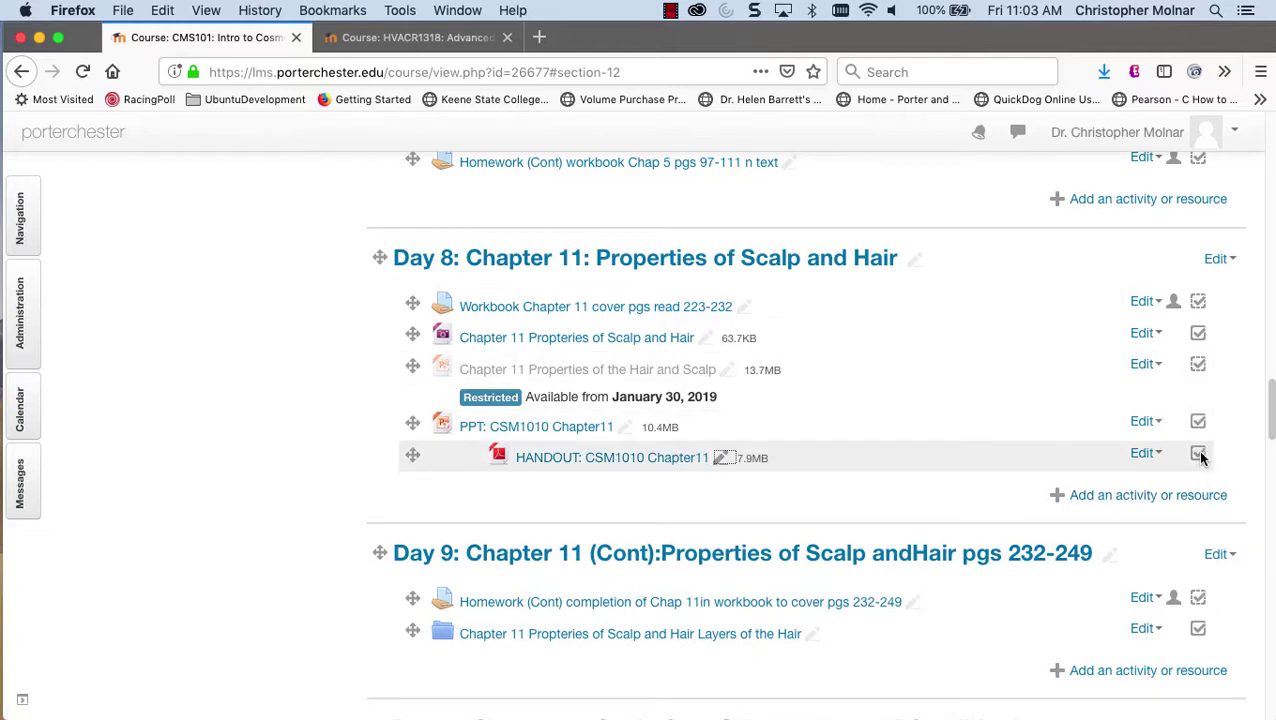
# - Hide the 'PPT: CSM1010 Chapter11' deck from students via its Edit menu, leaving the handout visible
pyautogui.click(1158, 428)
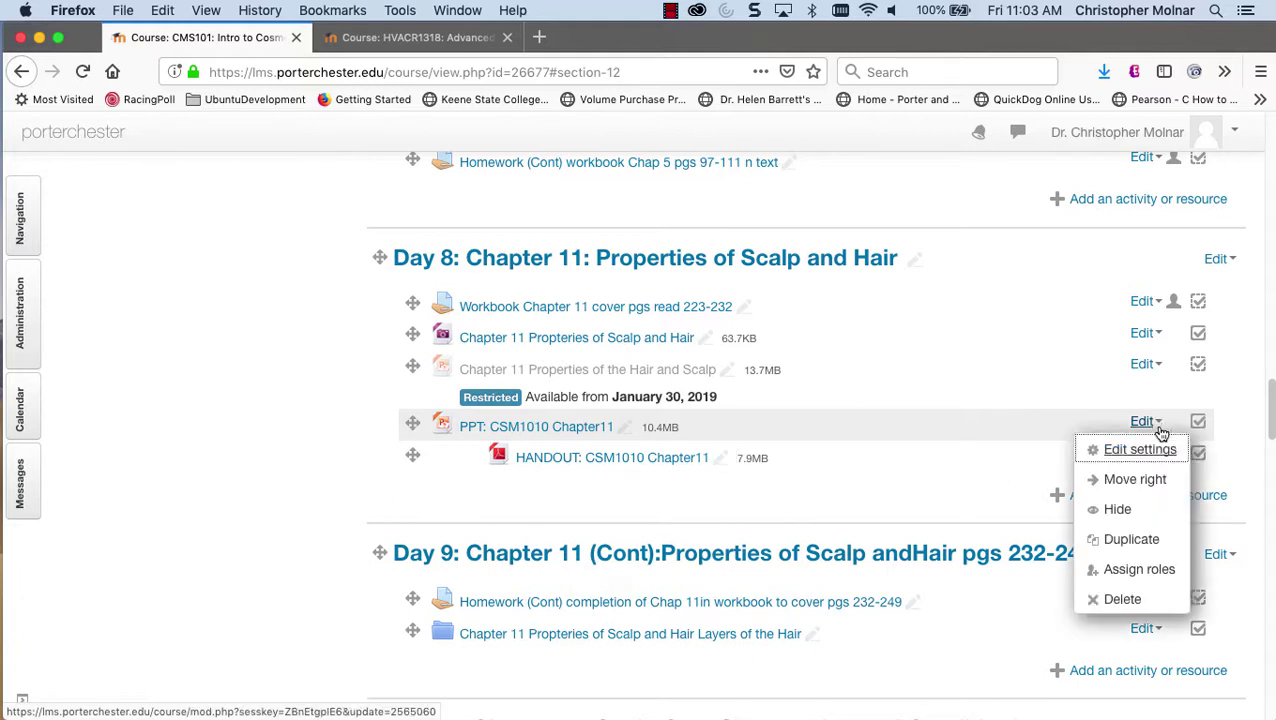
pyautogui.click(1122, 511)
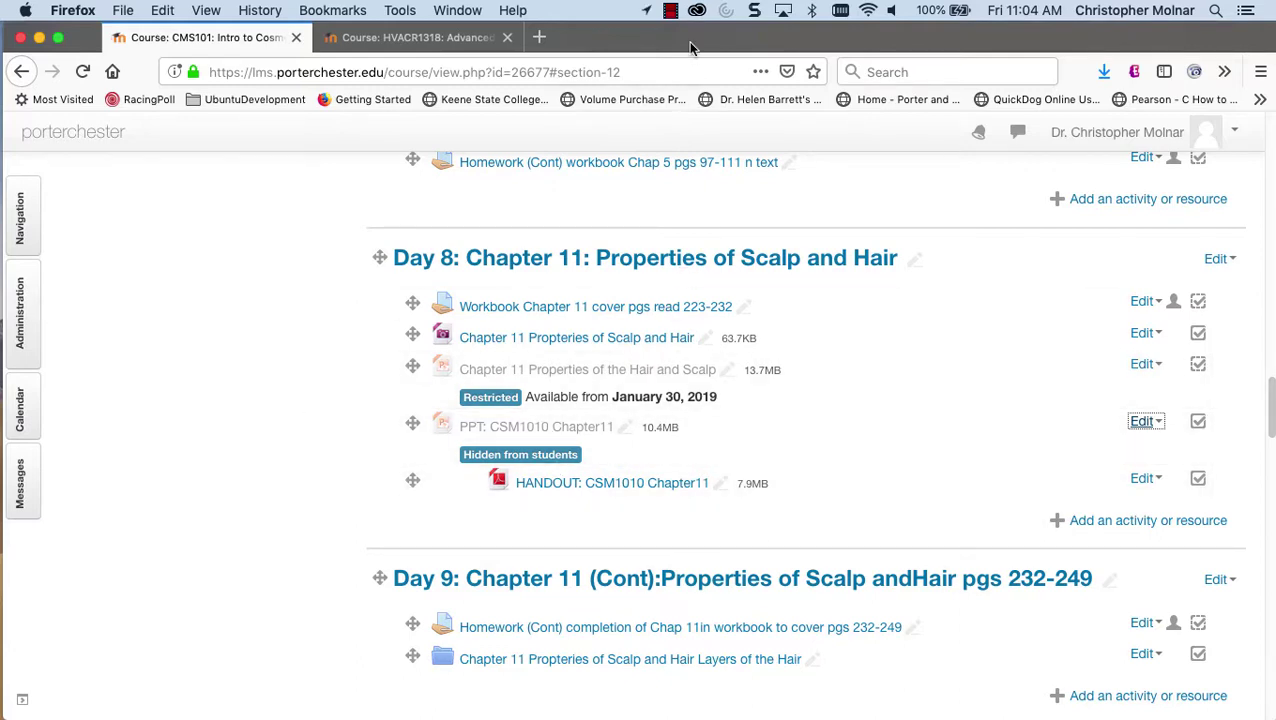
pyautogui.click(670, 11)
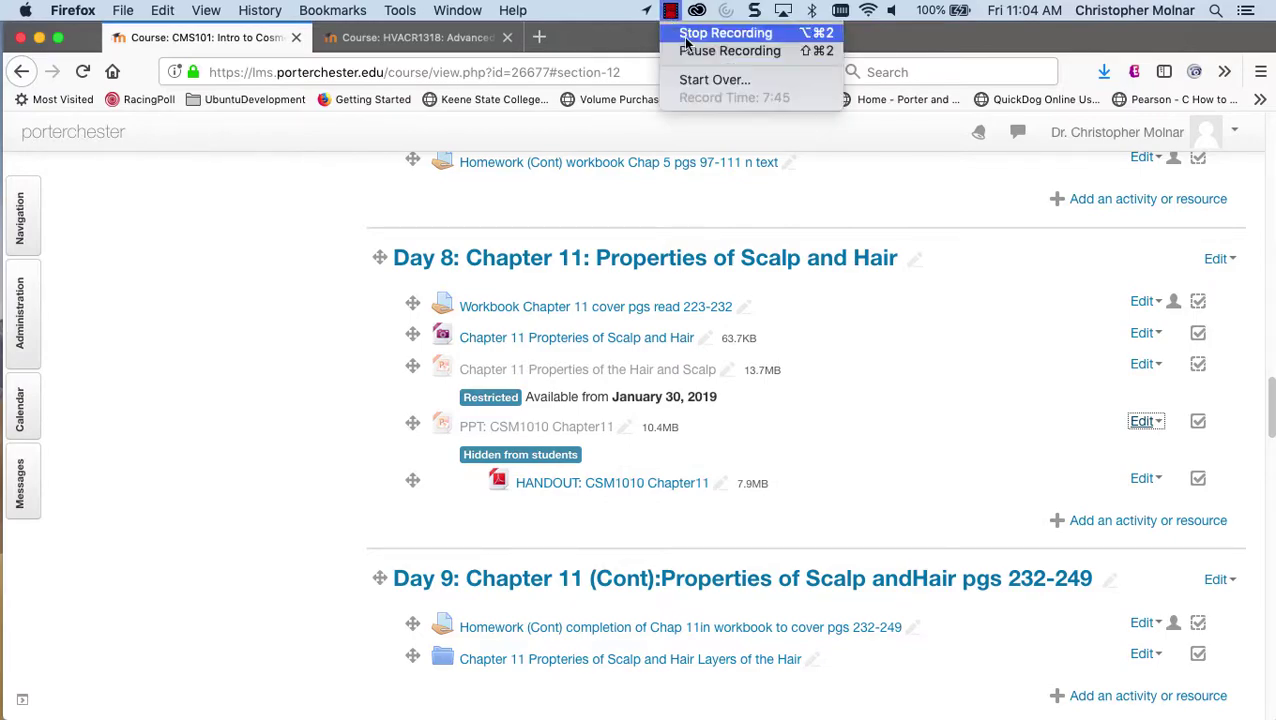